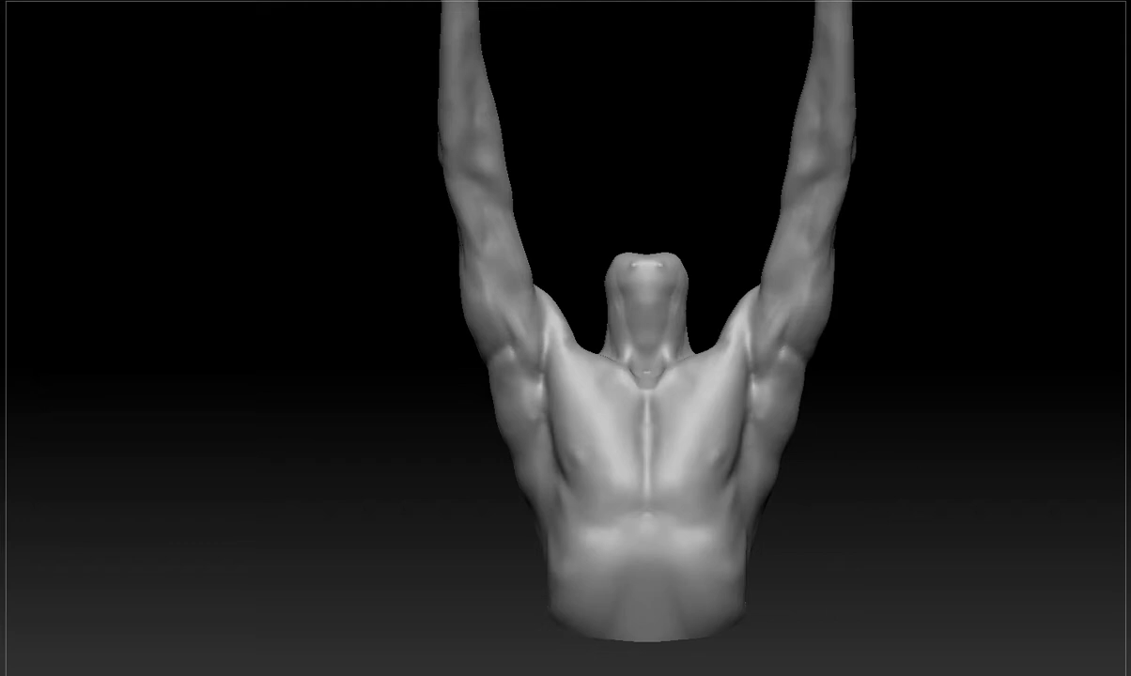
Mask the chest and neck regions one after another, clearing each mask.
drag(881, 504, 864, 547)
ctrl+drag(828, 338, 435, 503)
ctrl+drag(866, 513, 851, 618)
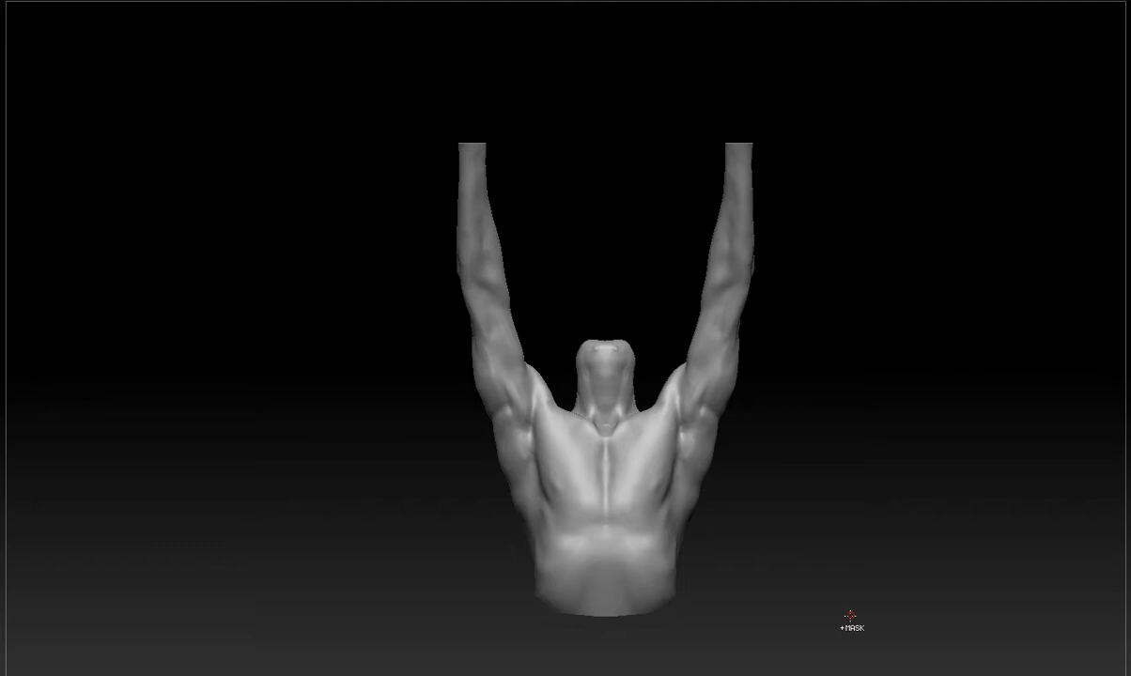
mouse_move(577, 270)
ctrl+mouse_down()
mouse_move(583, 342)
mouse_move(612, 390)
ctrl+mouse_up()
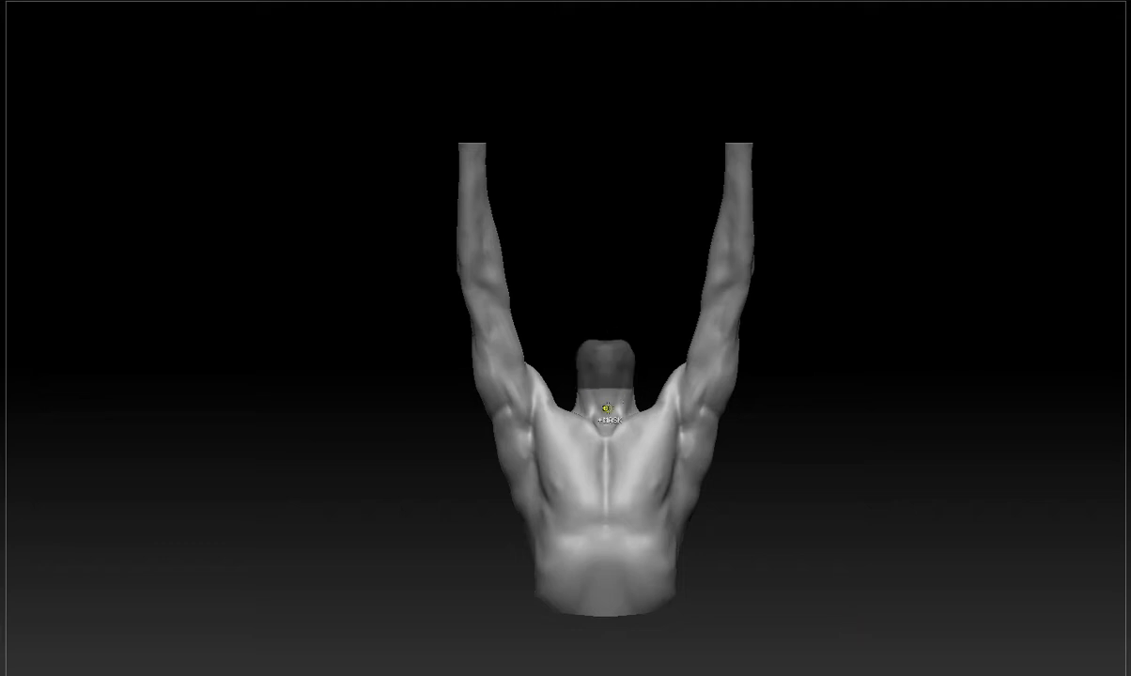
key(ctrl+z)
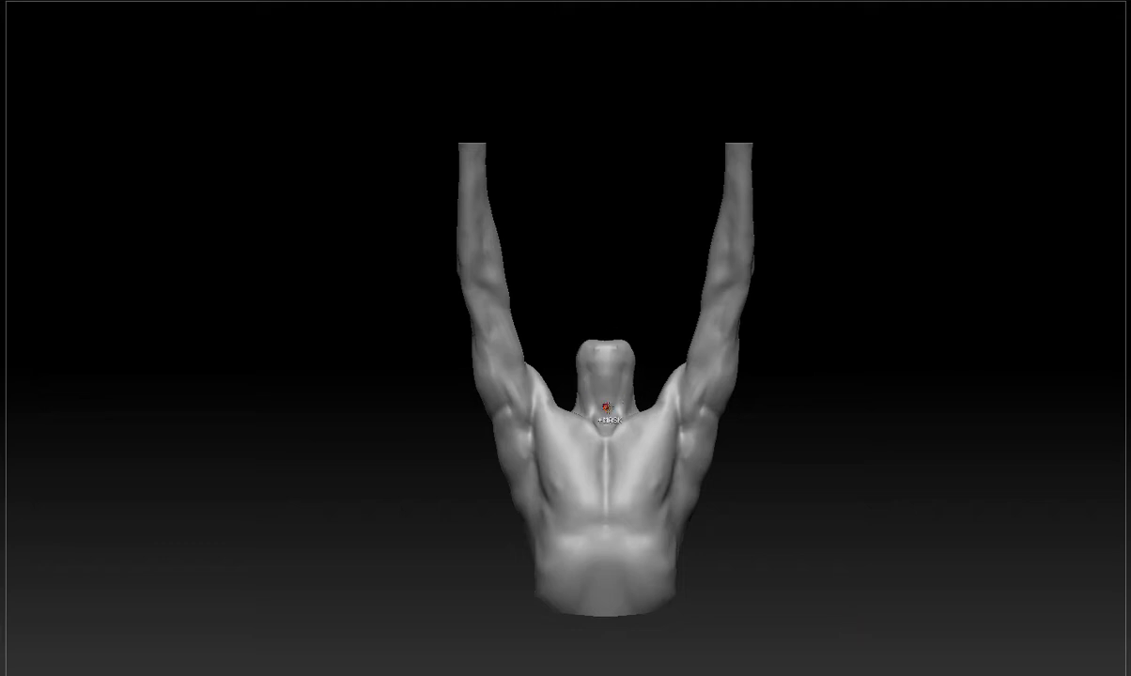
ctrl+drag(572, 317, 650, 419)
drag(836, 387, 802, 429)
Isolate the neck and upper chest, inspect the part from the side, and show the whole torso again.
ctrl+shift+drag(524, 308, 691, 474)
drag(787, 444, 833, 399)
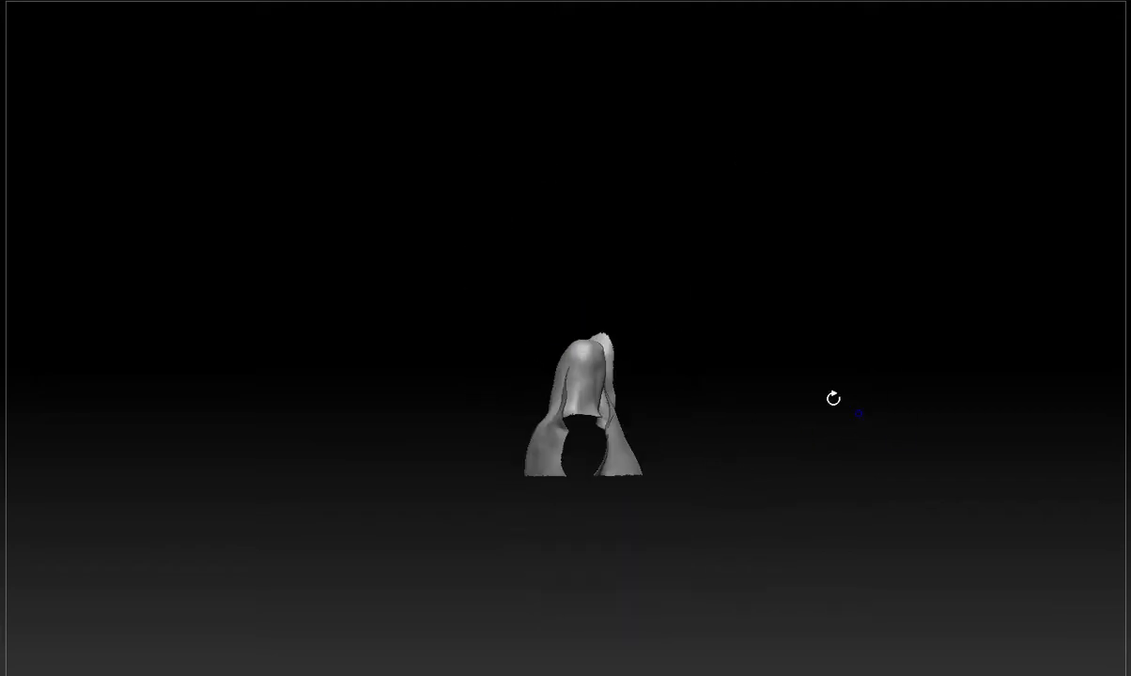
ctrl+shift+click(889, 444)
drag(889, 445, 815, 482)
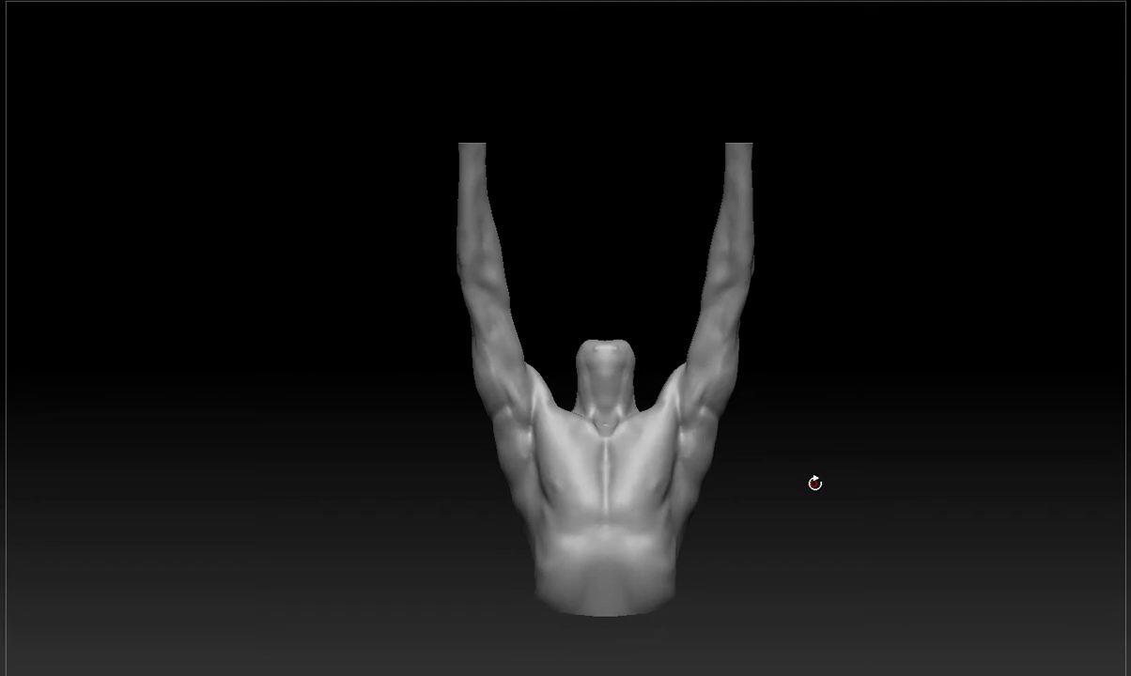
Mask the upper arms and outer shoulders on both sides, clearing each mask.
ctrl+drag(742, 306, 666, 497)
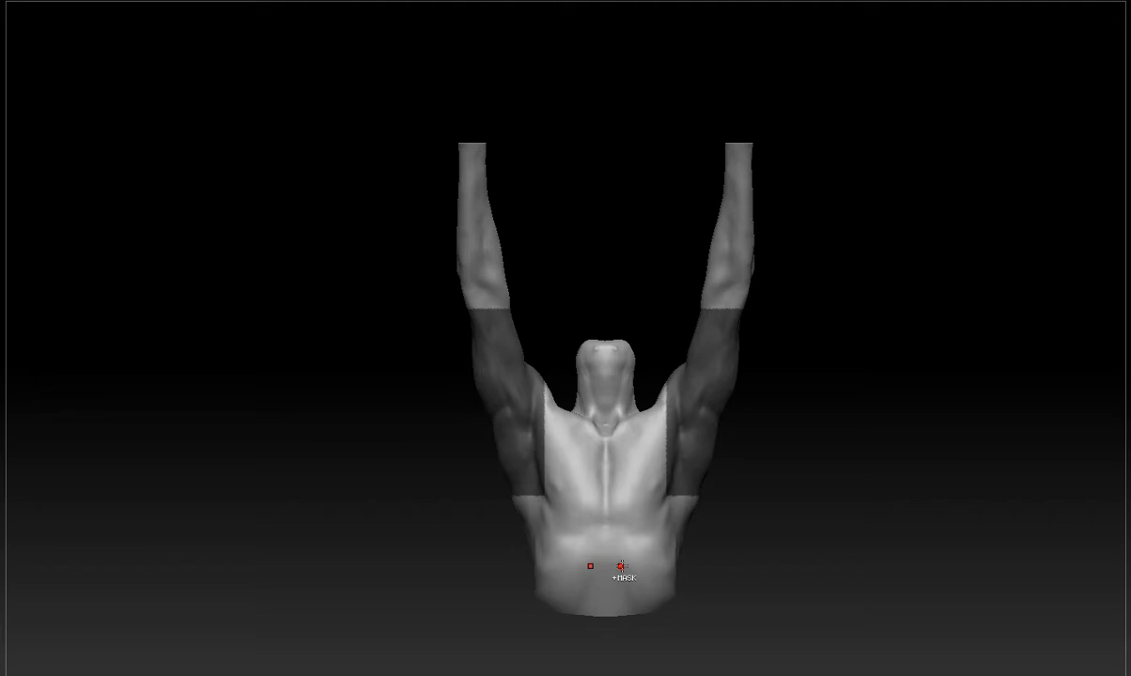
ctrl+drag(820, 434, 774, 580)
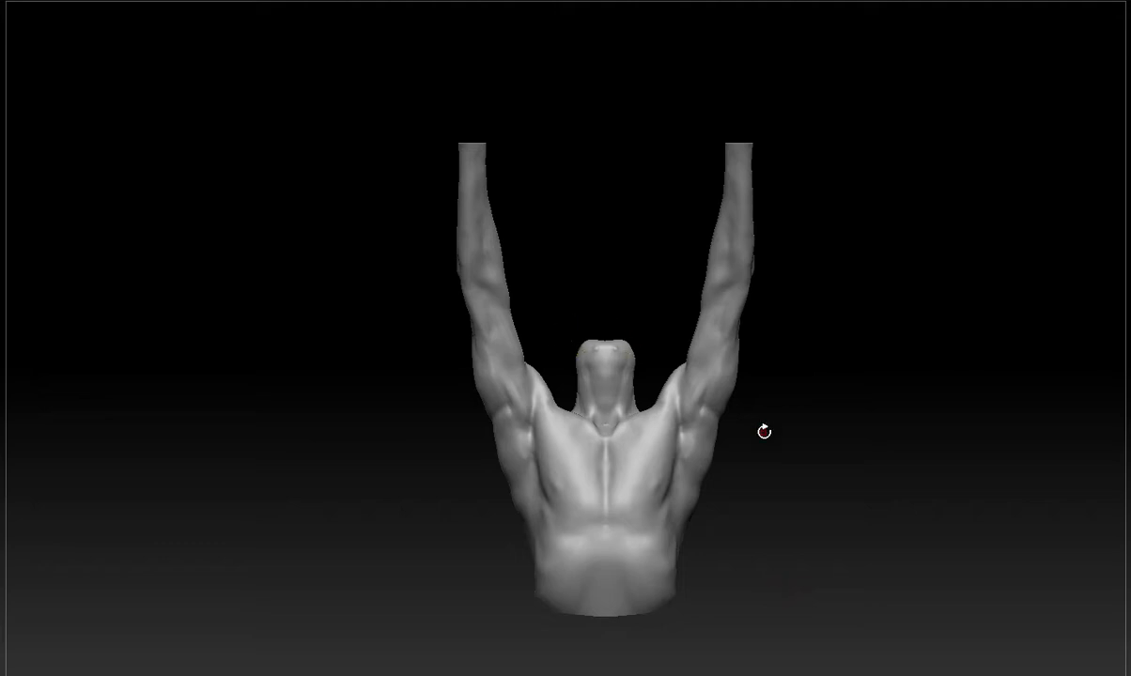
ctrl+drag(791, 306, 618, 572)
ctrl+drag(850, 485, 846, 578)
Trim the top of the neck stump flat and pull the sides of the neck slightly outward.
drag(820, 379, 789, 371)
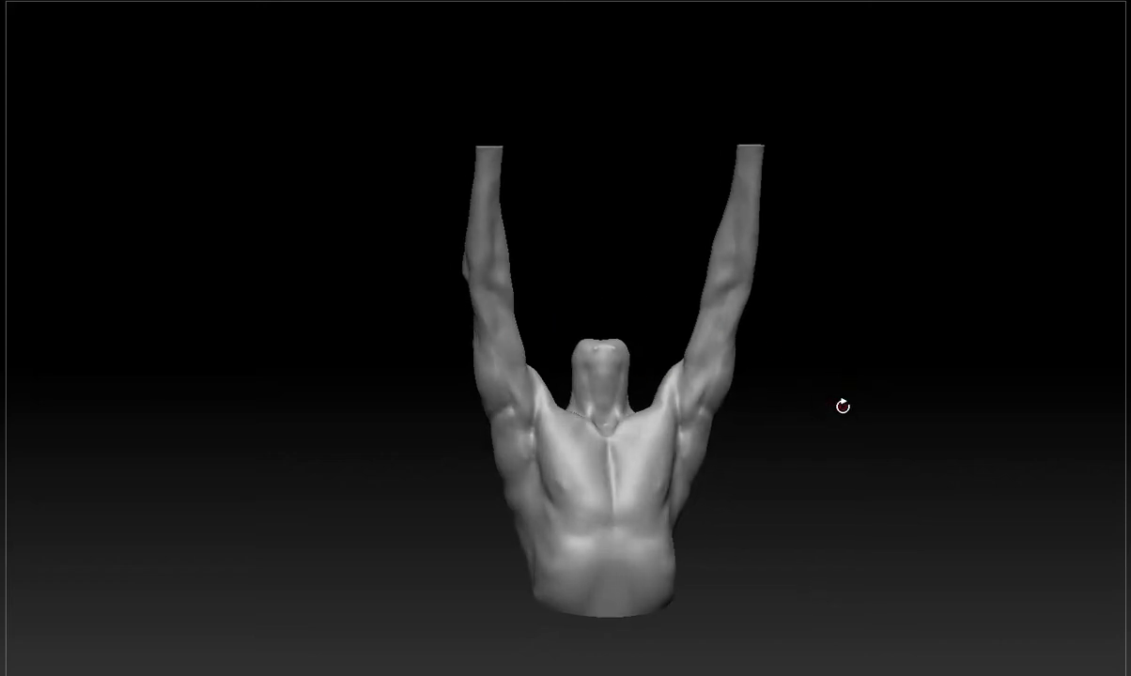
shift+drag(843, 407, 865, 395)
alt+drag(866, 395, 900, 413)
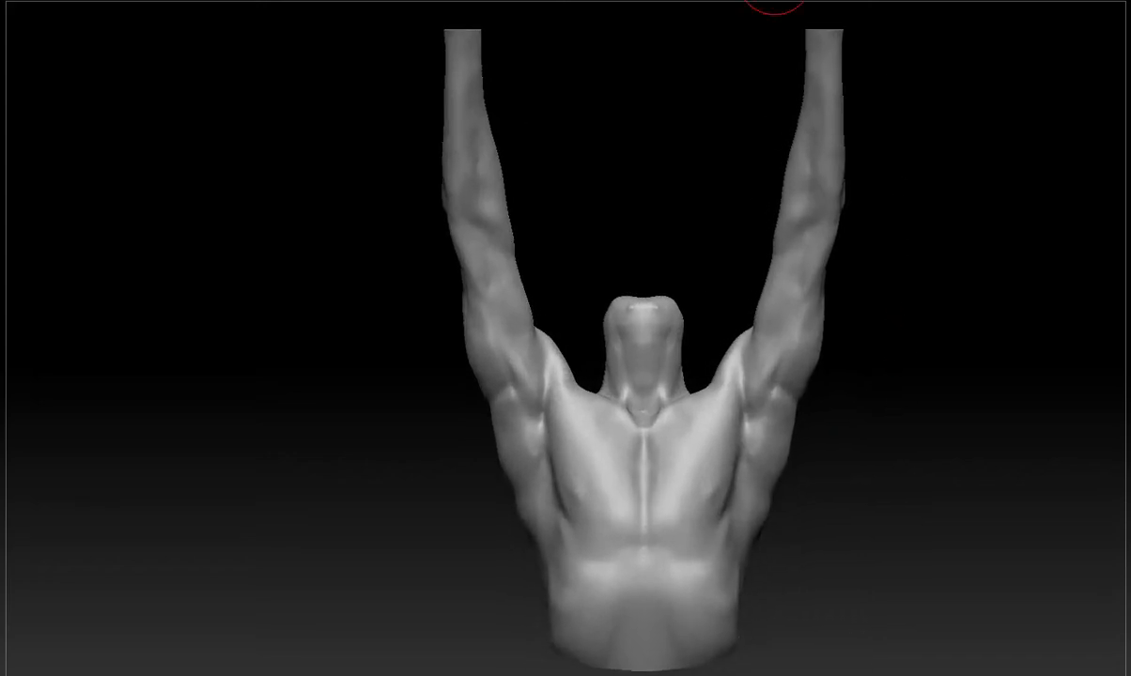
mouse_move(657, 272)
mouse_down()
mouse_move(687, 282)
mouse_move(643, 305)
mouse_move(646, 324)
mouse_move(615, 315)
mouse_up()
shift+drag(929, 278, 918, 269)
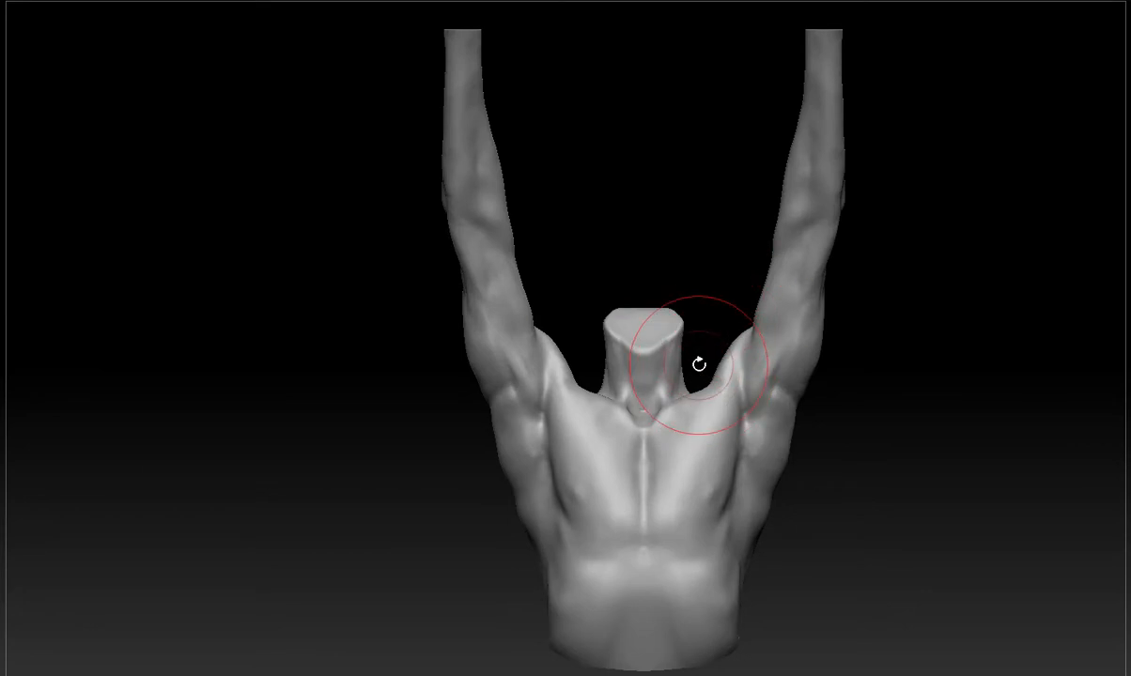
drag(681, 374, 687, 372)
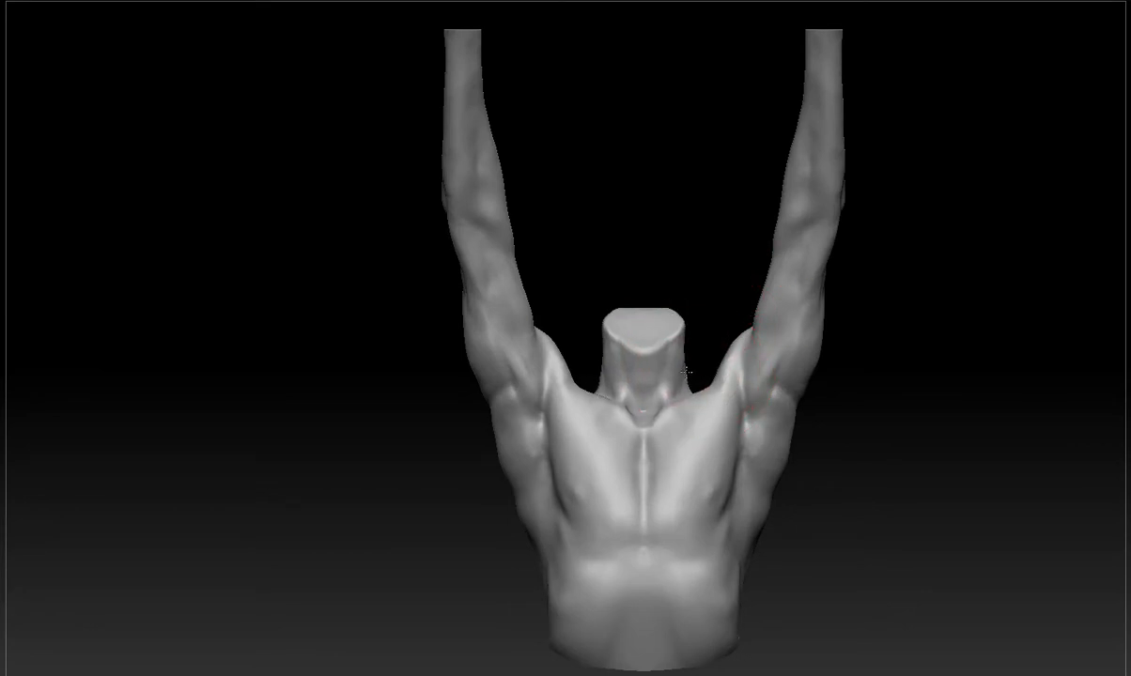
mouse_move(970, 328)
mouse_down()
mouse_move(1073, 359)
mouse_move(1096, 351)
mouse_move(981, 346)
mouse_up()
Raise the trapezius slopes between the neck and shoulders on the back of the torso.
mouse_move(904, 515)
mouse_down()
mouse_move(1055, 470)
mouse_move(836, 558)
mouse_move(622, 505)
mouse_up()
alt+drag(528, 447, 545, 498)
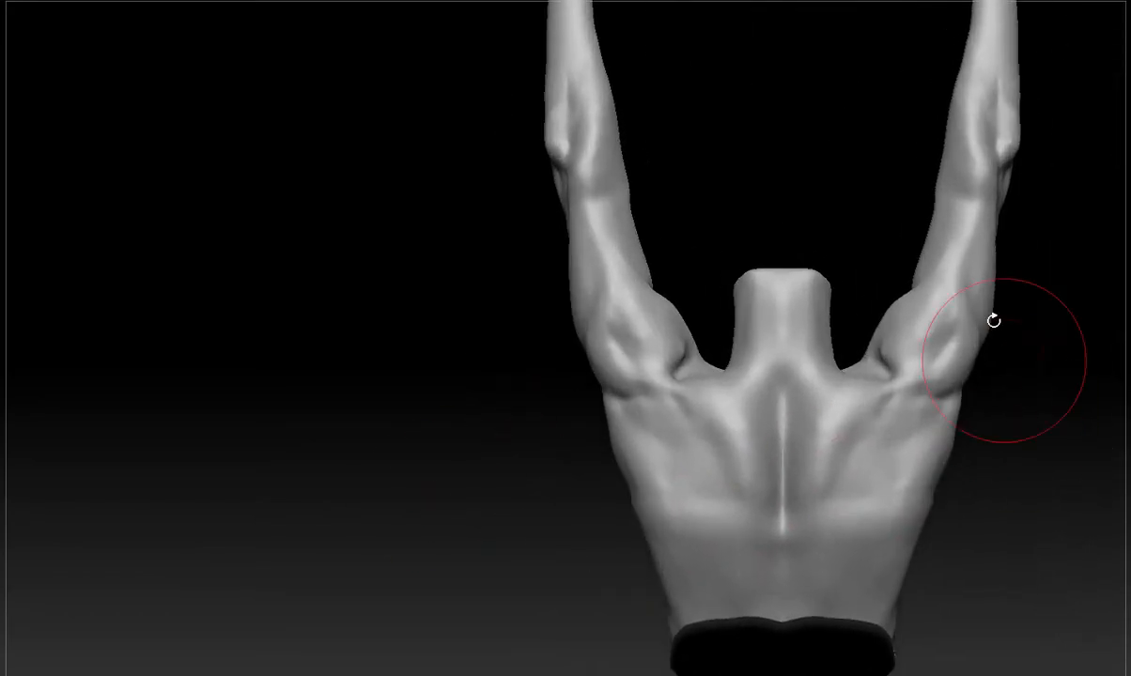
mouse_move(834, 383)
ctrl+mouse_down()
mouse_move(845, 394)
mouse_move(827, 376)
mouse_move(813, 490)
ctrl+mouse_up()
ctrl+drag(1014, 404, 1012, 470)
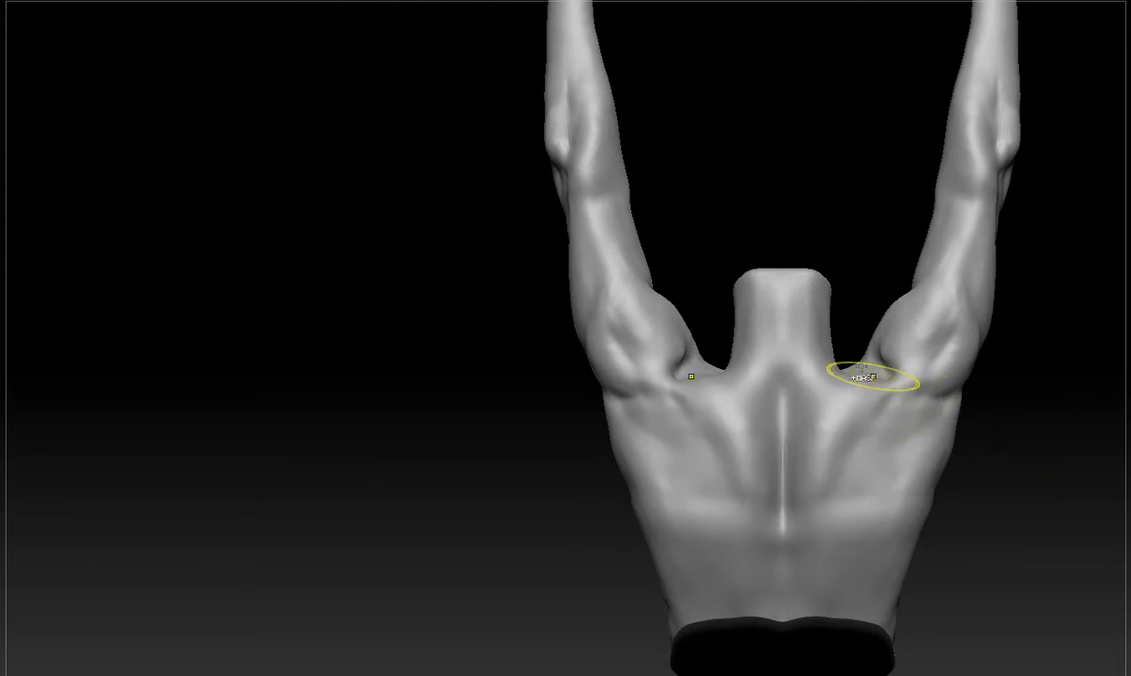
key(ctrl+z)
ctrl+drag(1062, 356, 1020, 460)
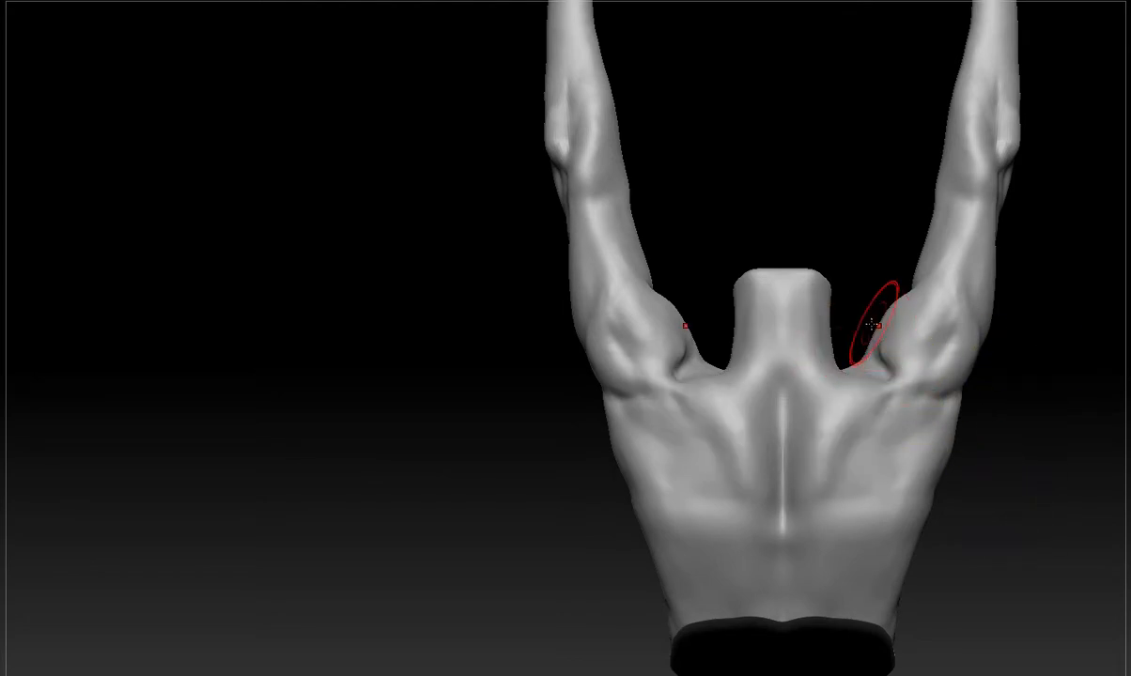
mouse_move(845, 371)
mouse_down()
mouse_move(846, 350)
mouse_move(871, 369)
mouse_move(824, 339)
mouse_move(856, 361)
mouse_up()
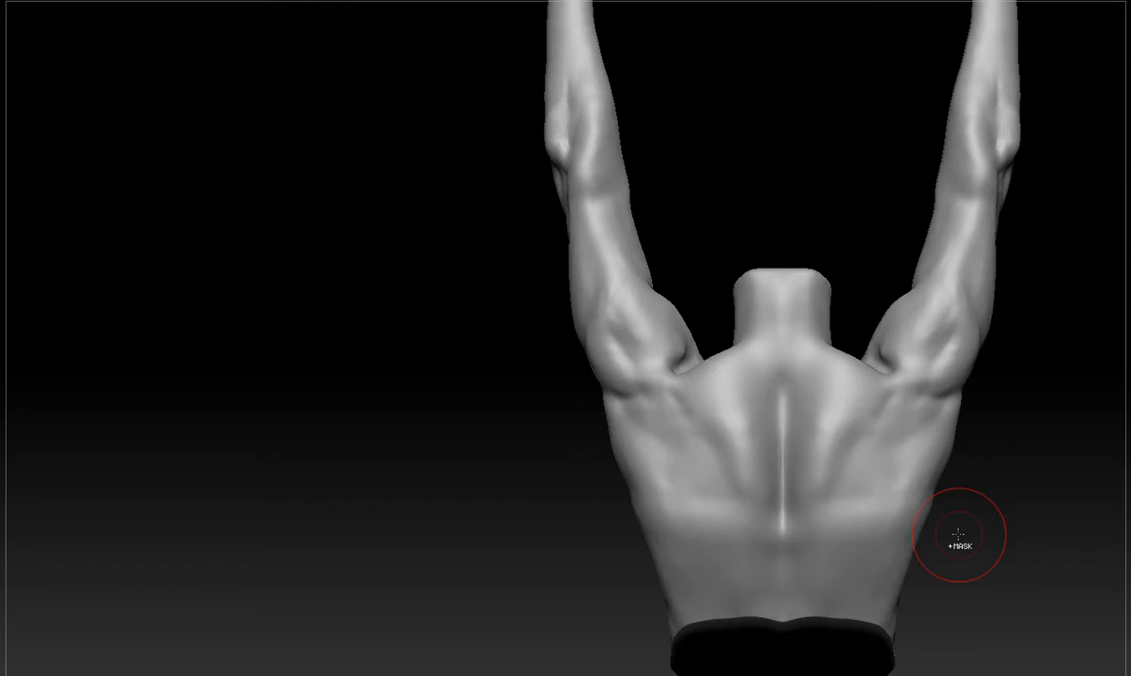
Mask the backs of the arms and the muscle areas of the back, clearing each mask.
alt+drag(979, 560, 822, 602)
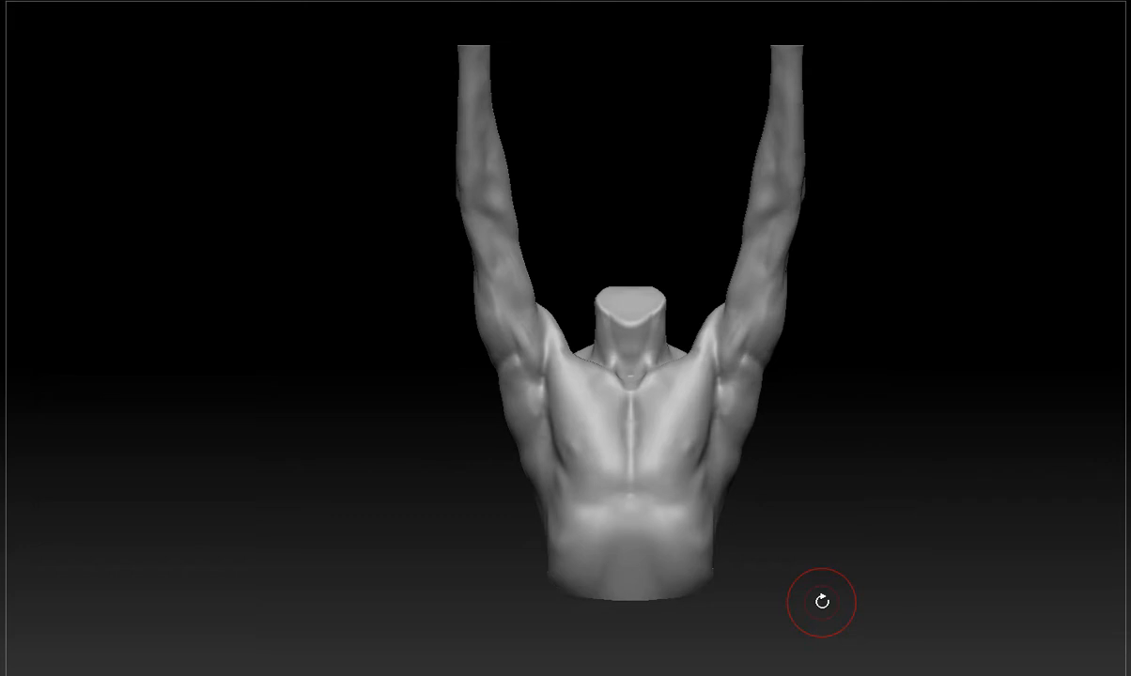
drag(822, 602, 1029, 512)
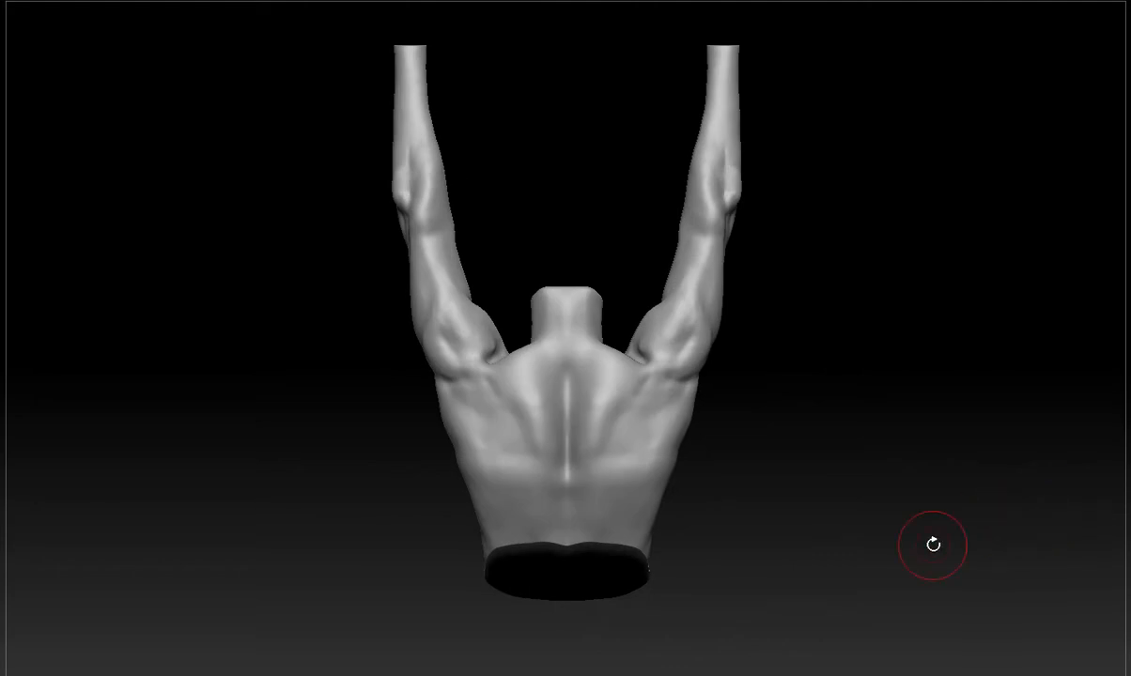
ctrl+drag(747, 132, 629, 460)
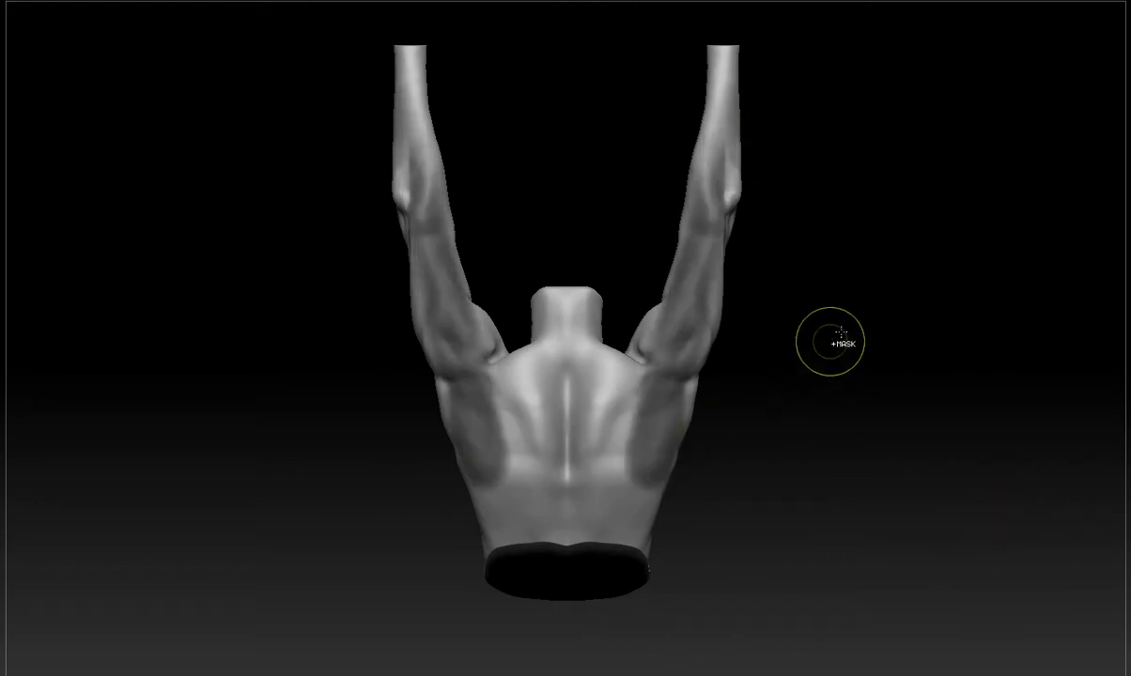
ctrl+drag(912, 280, 818, 363)
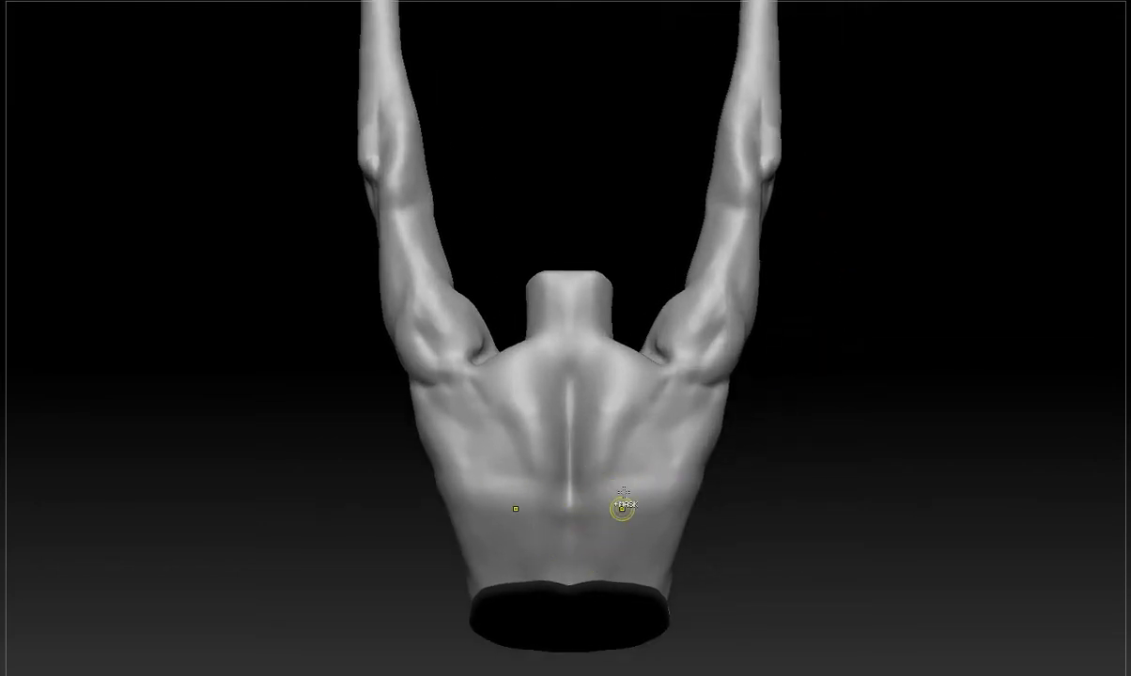
mouse_move(606, 353)
ctrl+mouse_down()
mouse_move(672, 450)
mouse_move(668, 587)
ctrl+mouse_up()
ctrl+drag(747, 492, 747, 566)
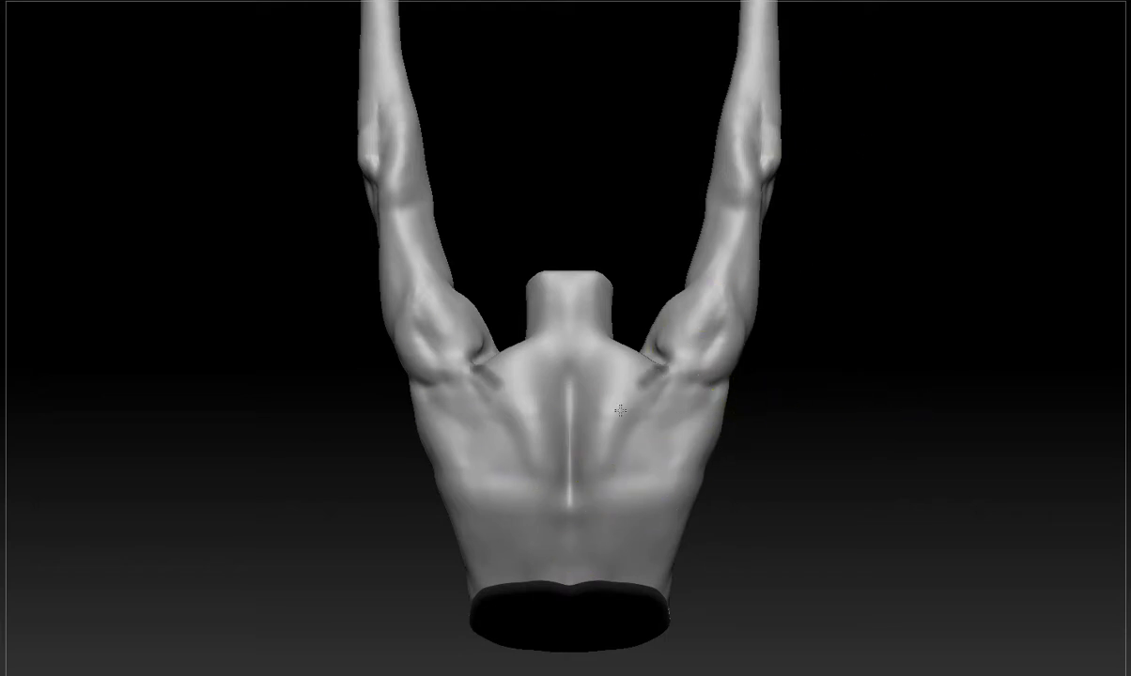
Paint mask guides for the shoulder blade edges, the lower trapezius and the lines running up to the rear shoulders.
ctrl+drag(646, 372, 681, 510)
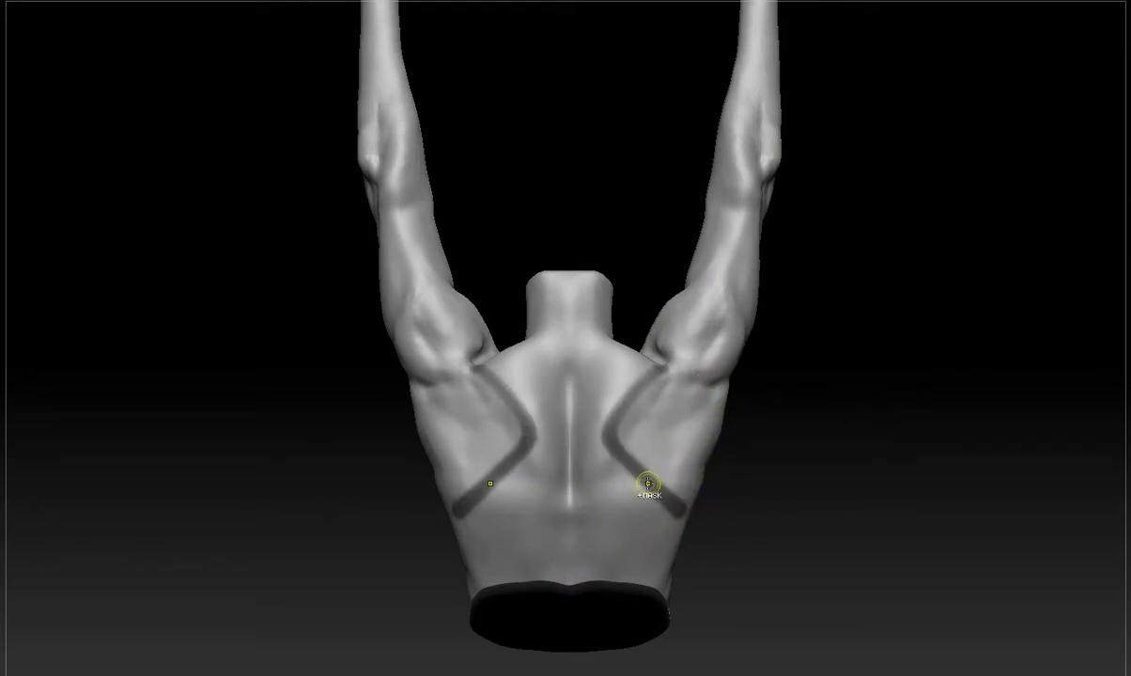
ctrl+drag(579, 530, 646, 490)
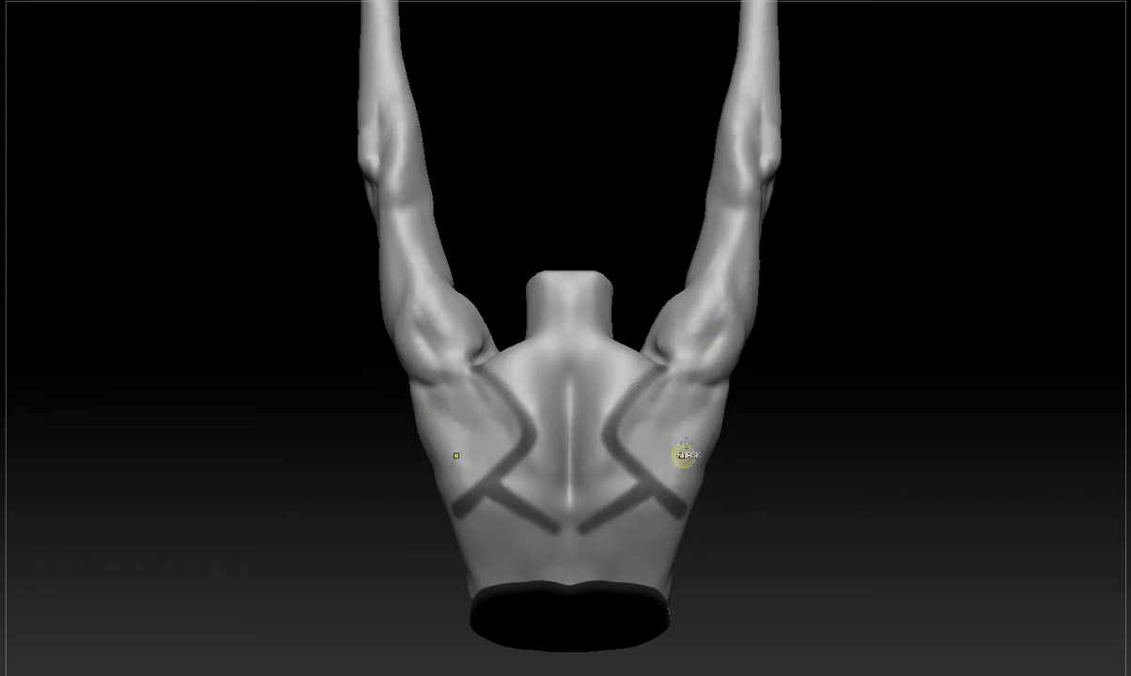
ctrl+drag(649, 481, 736, 333)
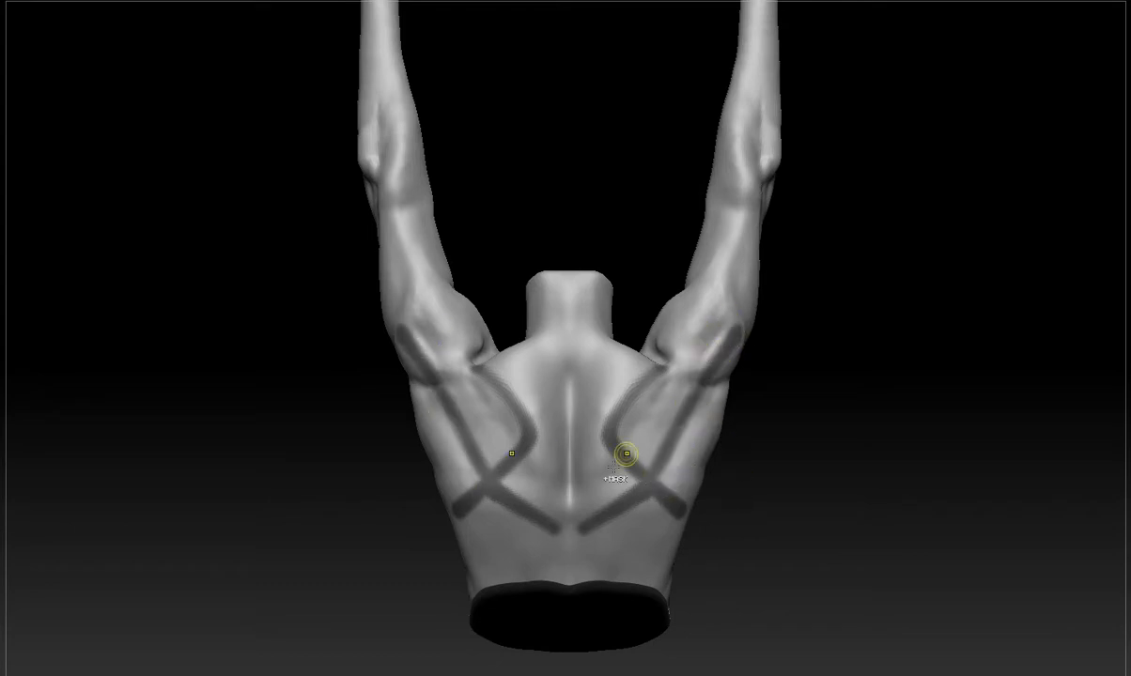
ctrl+drag(592, 474, 593, 495)
ctrl+drag(653, 414, 647, 434)
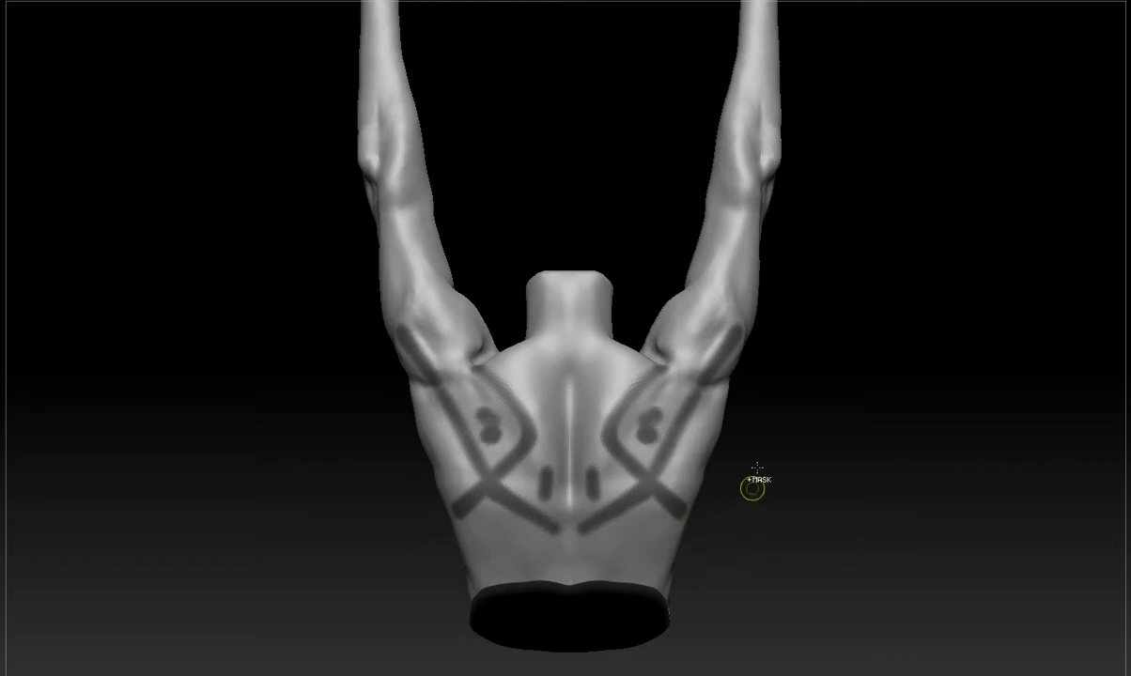
Mark the triceps on the backs of the upper arms with mask strokes and clear all guide masks.
ctrl+drag(730, 214, 745, 148)
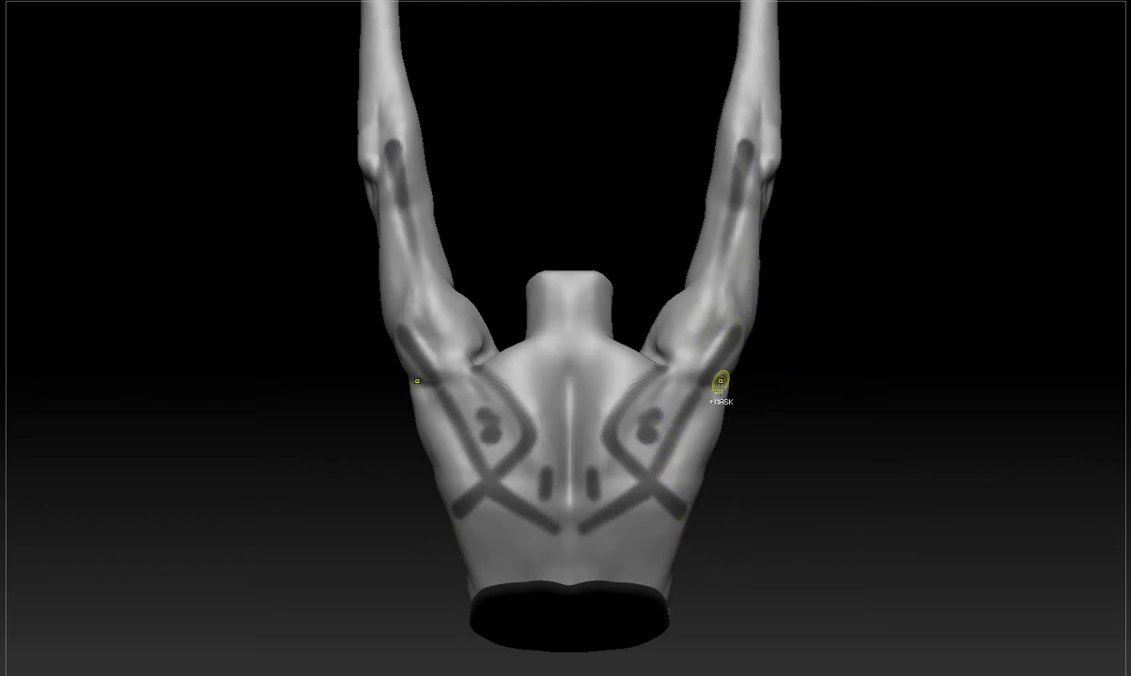
ctrl+drag(745, 256, 745, 274)
alt+drag(844, 245, 827, 399)
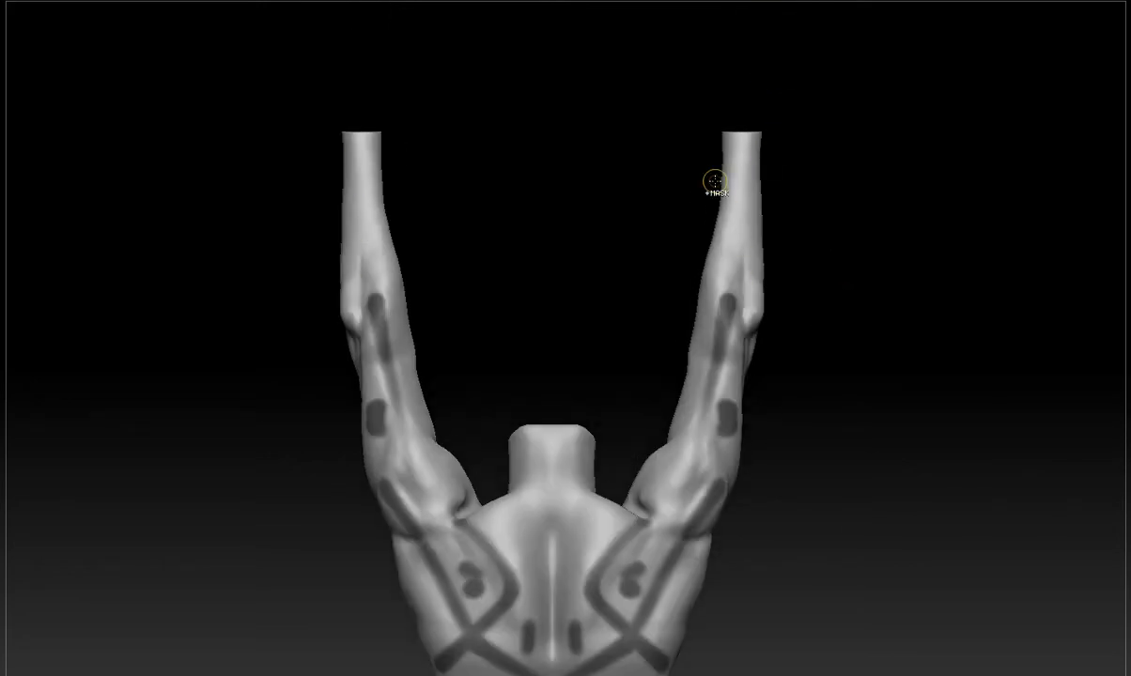
alt+drag(800, 562, 843, 468)
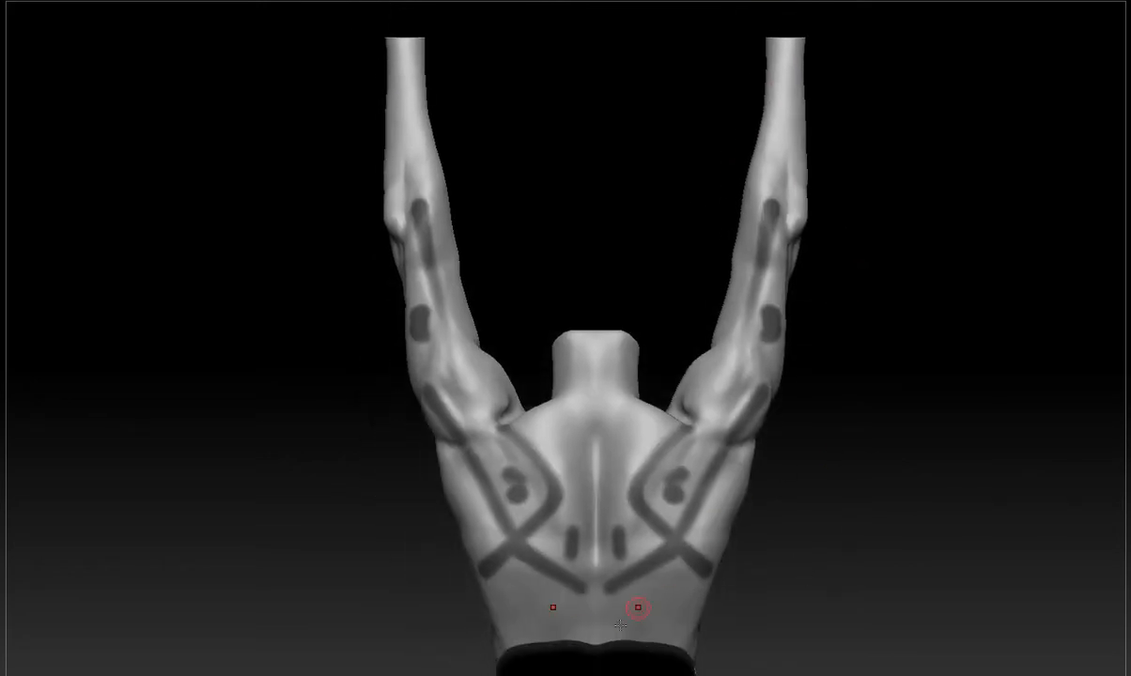
mouse_move(697, 460)
ctrl+mouse_down()
mouse_move(750, 340)
mouse_move(801, 152)
ctrl+mouse_up()
key(ctrl+z)
ctrl+drag(819, 292, 799, 376)
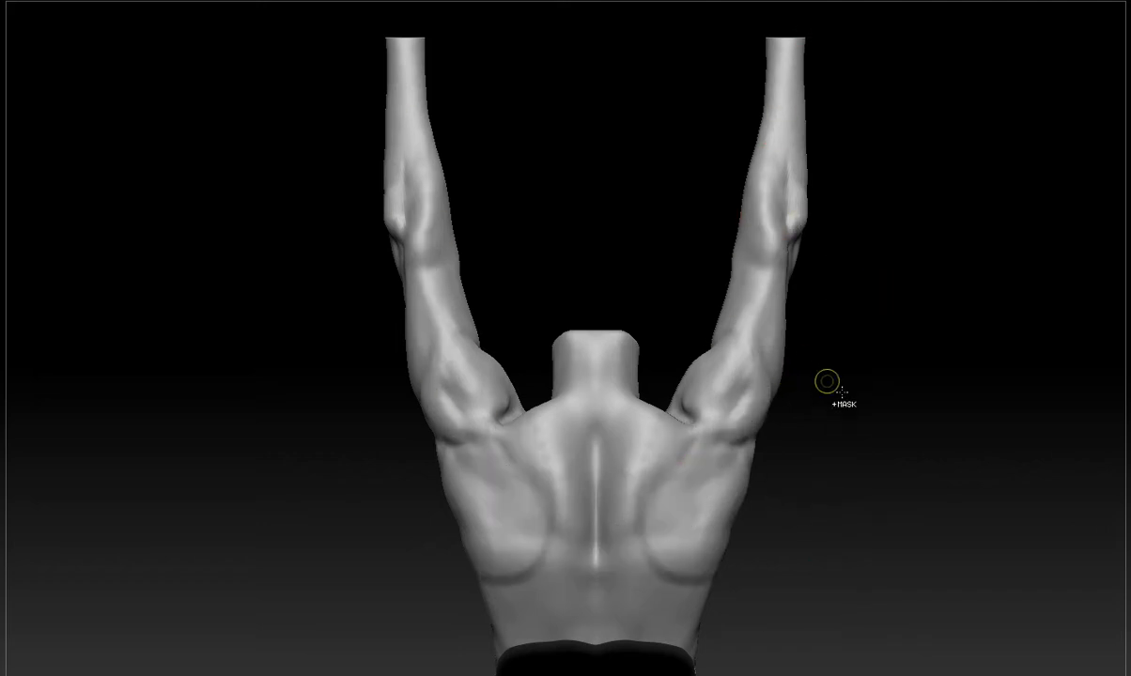
Outline the shoulder blades with mask strokes, first as circles and then as angular shapes, clearing each outline.
mouse_move(825, 522)
alt+mouse_down()
mouse_move(856, 424)
mouse_move(820, 399)
mouse_move(785, 343)
alt+mouse_up()
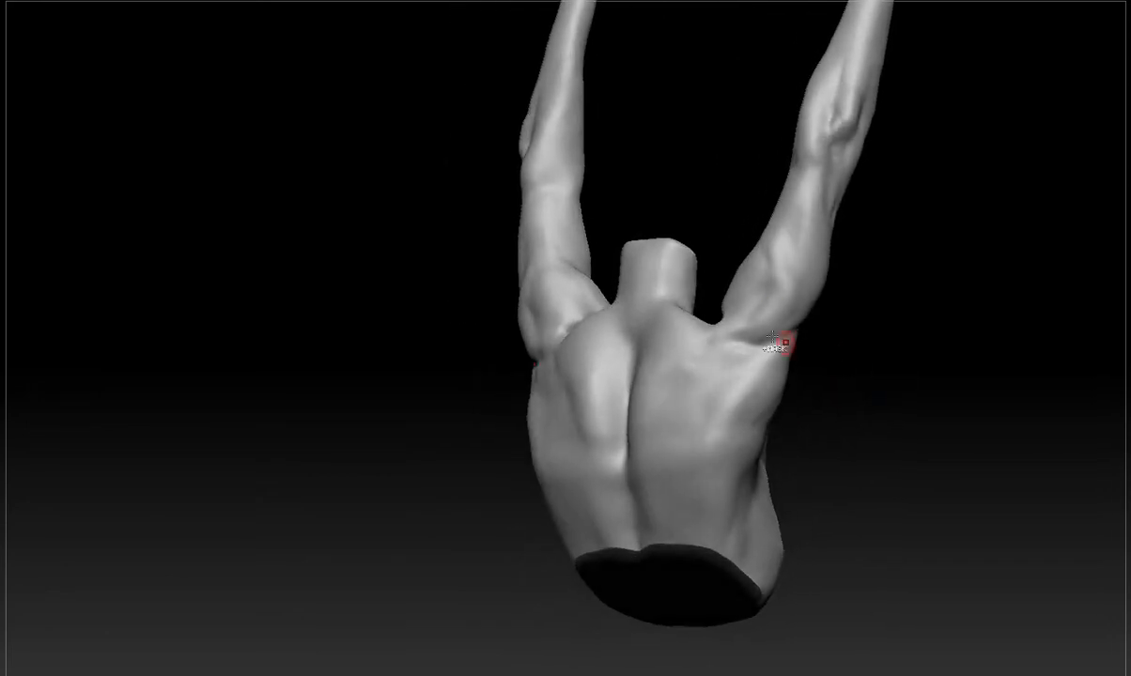
mouse_move(874, 318)
mouse_down()
mouse_move(854, 336)
mouse_move(732, 336)
mouse_move(783, 357)
mouse_up()
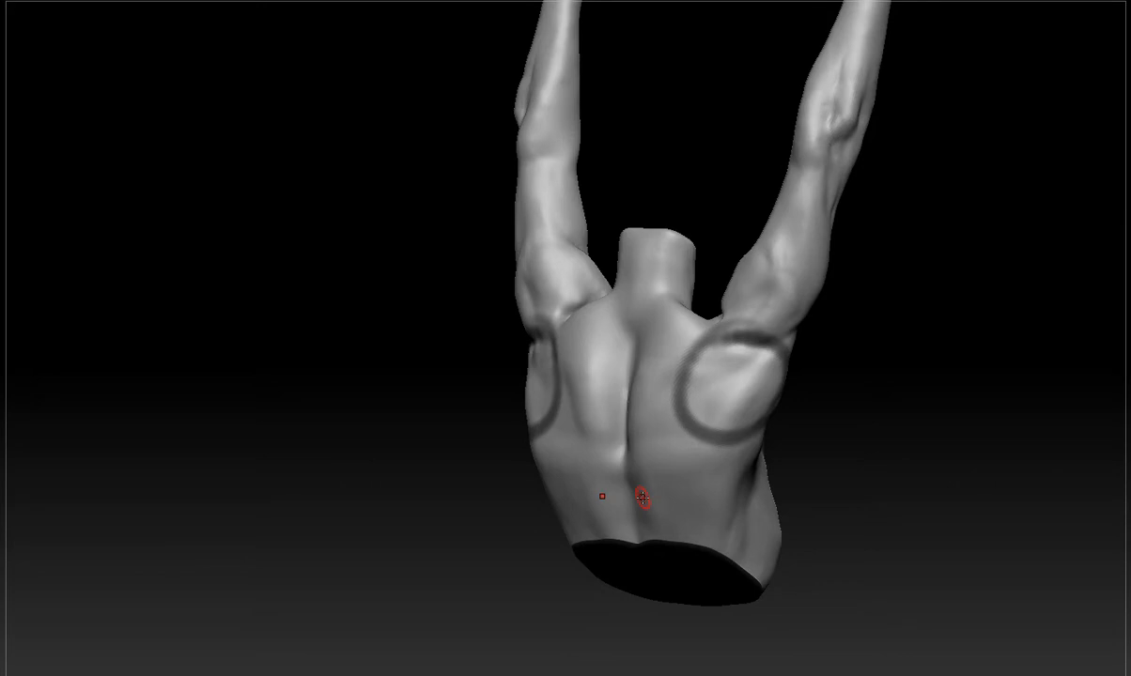
shift+drag(902, 450, 921, 466)
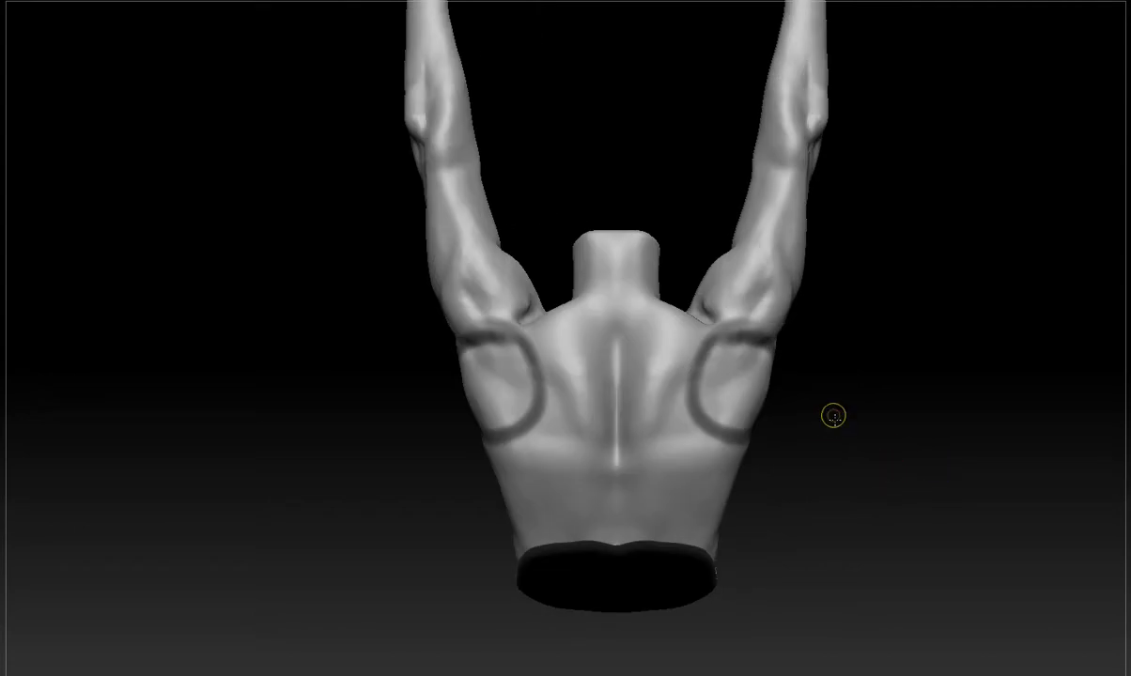
ctrl+drag(833, 417, 811, 425)
ctrl+drag(724, 320, 738, 462)
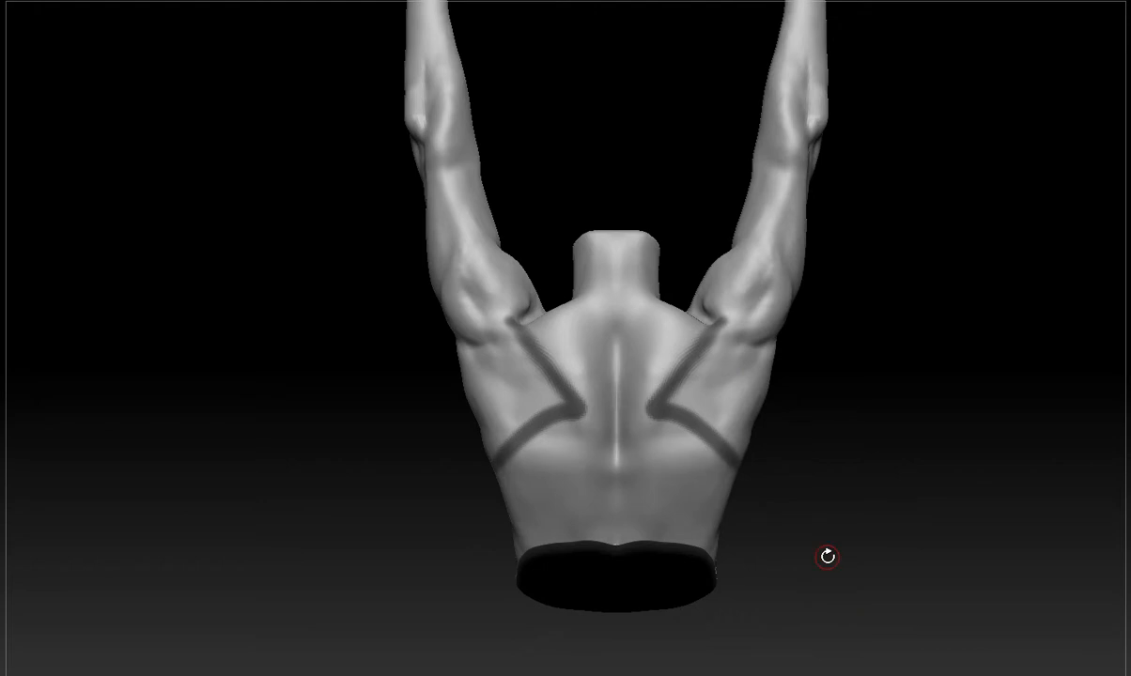
ctrl+drag(871, 263, 878, 328)
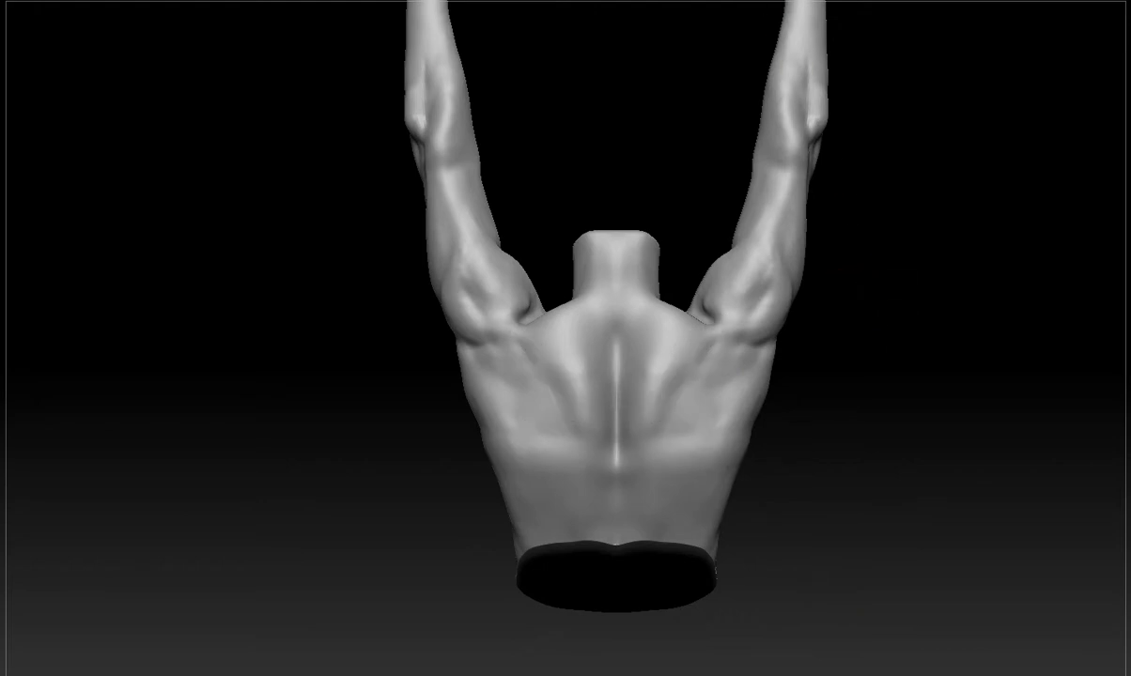
Carve the lower edges of both shoulder blades and shape the torso outline beside them, using temporary mask strokes as guides.
mouse_move(914, 401)
alt+mouse_down()
mouse_move(907, 389)
mouse_move(808, 413)
alt+mouse_up()
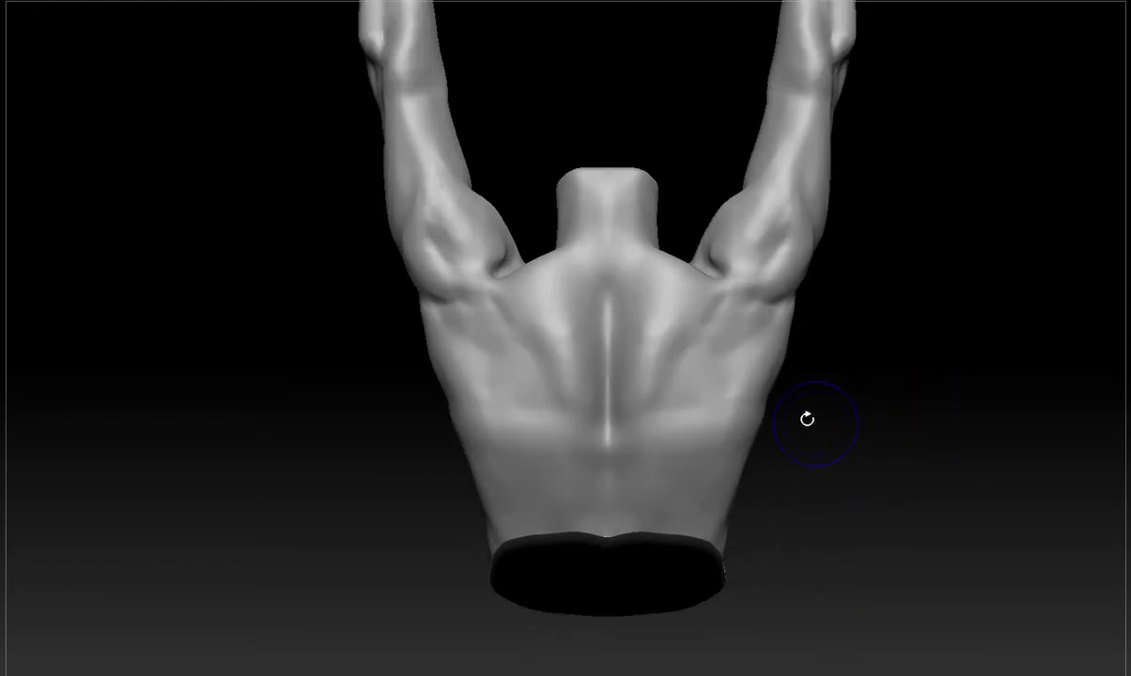
mouse_move(682, 391)
mouse_down()
mouse_move(668, 395)
mouse_move(685, 431)
mouse_move(658, 404)
mouse_move(669, 414)
mouse_move(653, 375)
mouse_move(716, 449)
mouse_move(700, 414)
mouse_move(661, 411)
mouse_move(687, 386)
mouse_move(676, 383)
mouse_move(690, 427)
mouse_move(657, 394)
mouse_move(682, 414)
mouse_up()
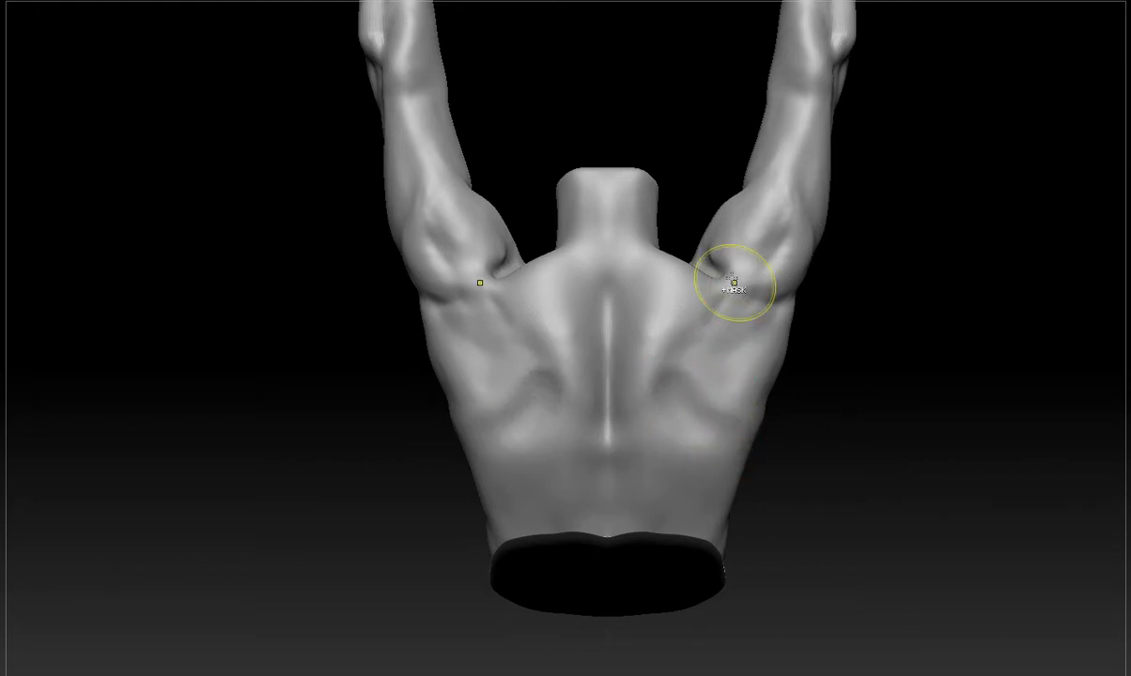
ctrl+drag(730, 275, 684, 361)
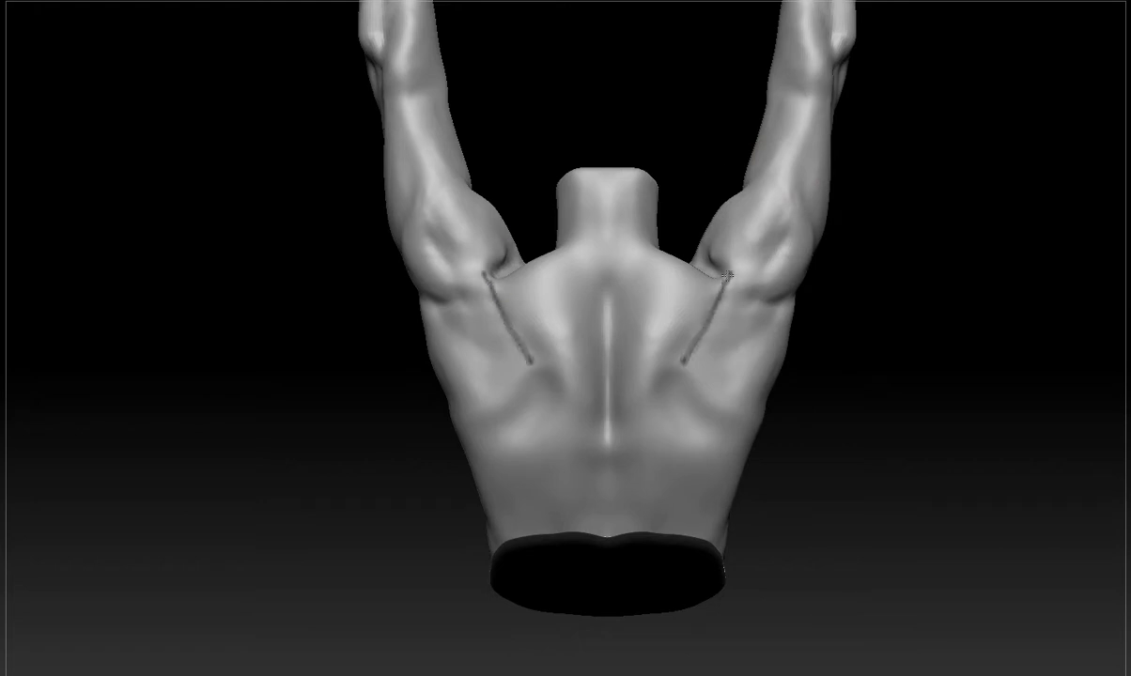
ctrl+drag(854, 322, 867, 336)
ctrl+drag(681, 348, 744, 449)
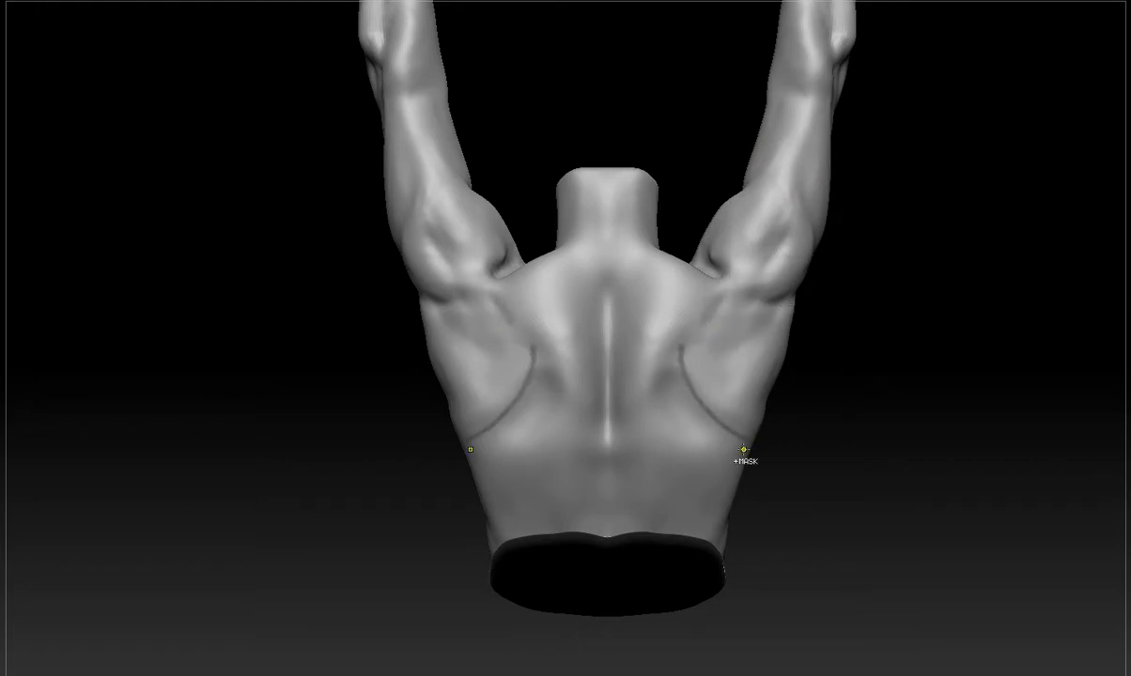
ctrl+click(875, 272)
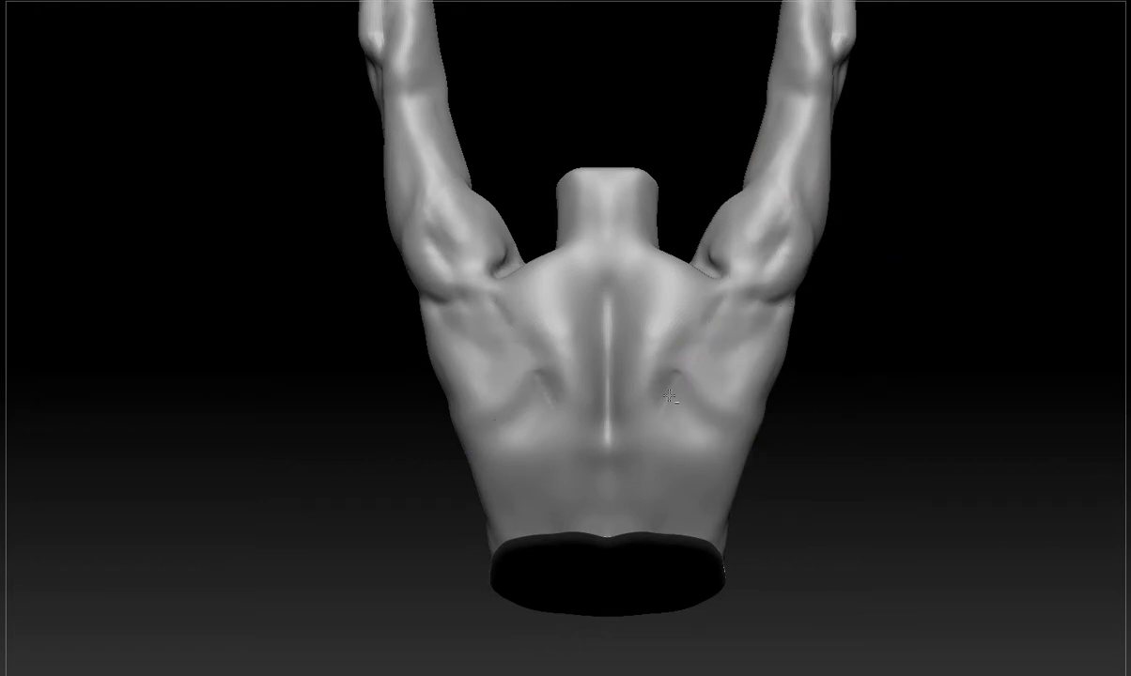
mouse_move(672, 378)
mouse_down()
mouse_move(690, 411)
mouse_move(677, 412)
mouse_move(692, 405)
mouse_move(728, 423)
mouse_up()
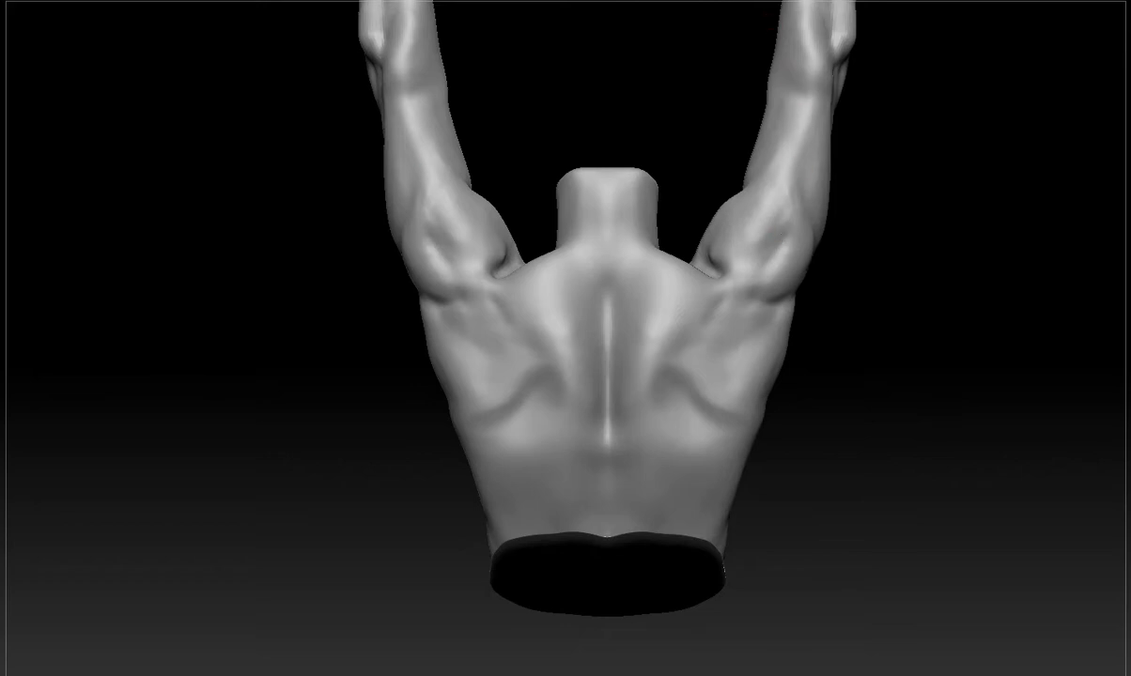
drag(453, 425, 468, 415)
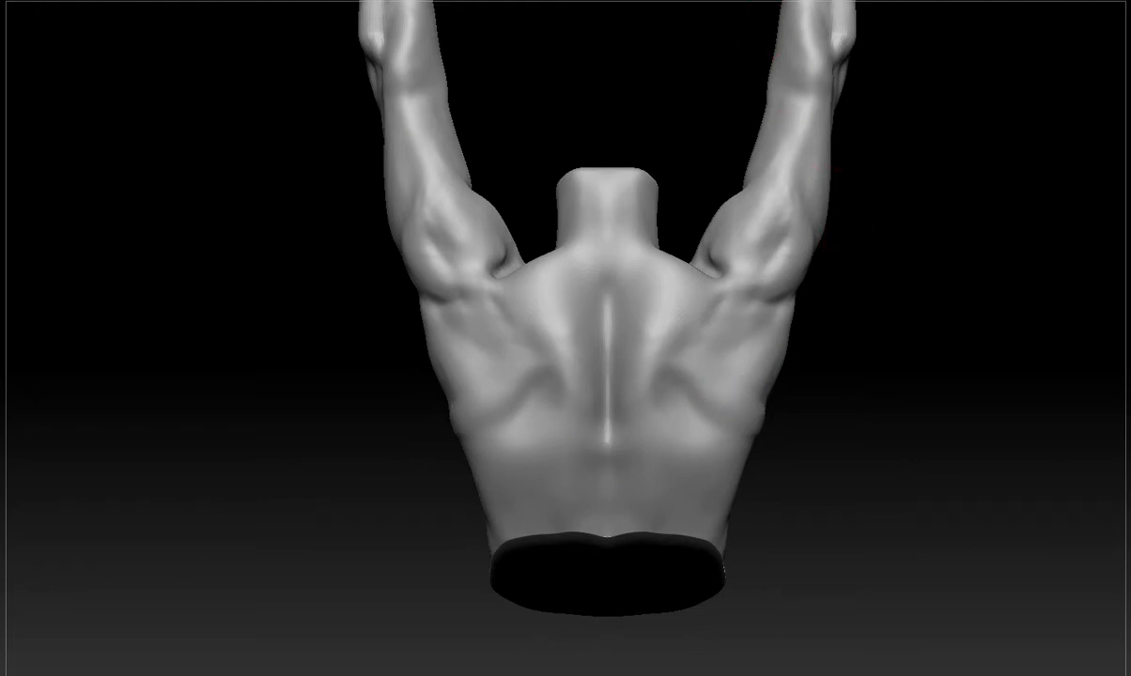
Mark the shoulder blade edges and outward arrows from the spine with mask strokes, and clear the guides.
mouse_move(722, 295)
ctrl+mouse_down()
mouse_move(667, 364)
mouse_move(723, 415)
ctrl+mouse_up()
ctrl+drag(617, 377, 683, 406)
mouse_move(667, 387)
ctrl+mouse_down()
mouse_move(682, 406)
mouse_move(661, 434)
ctrl+mouse_up()
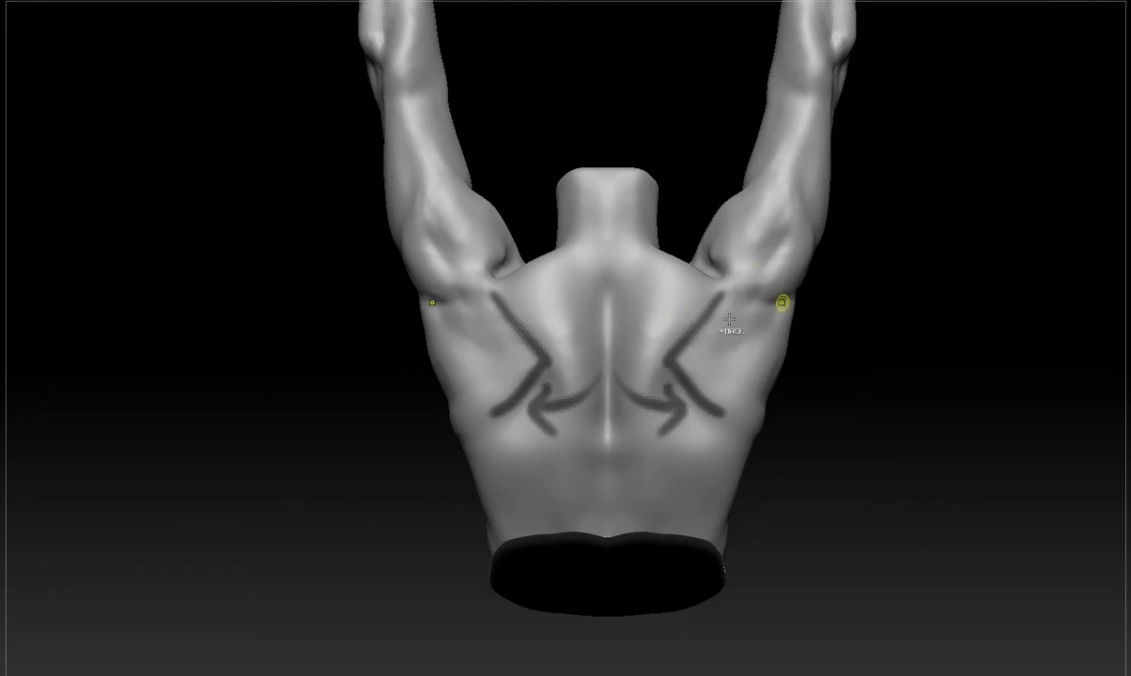
mouse_move(747, 301)
ctrl+mouse_down()
mouse_move(659, 336)
mouse_move(689, 436)
mouse_move(763, 394)
mouse_move(791, 402)
ctrl+mouse_up()
ctrl+drag(721, 278, 682, 377)
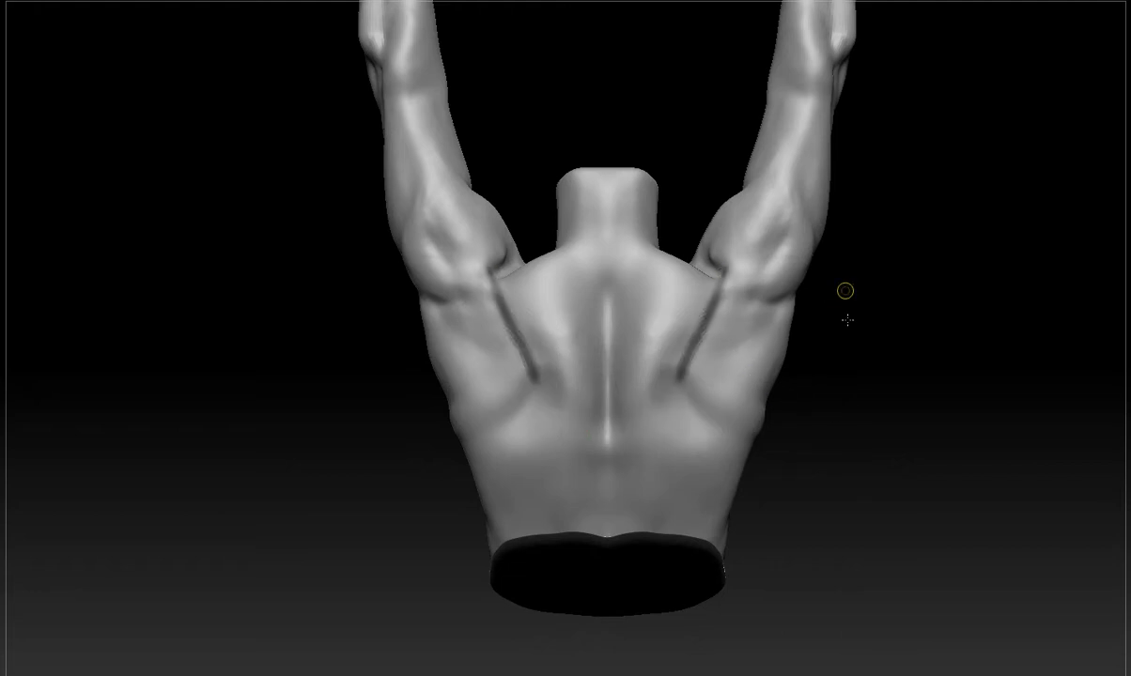
ctrl+drag(847, 320, 850, 329)
Mask lines along the inner shoulder blade edges and down the backs of the upper arms, and clear them.
ctrl+drag(731, 279, 697, 353)
drag(871, 254, 827, 255)
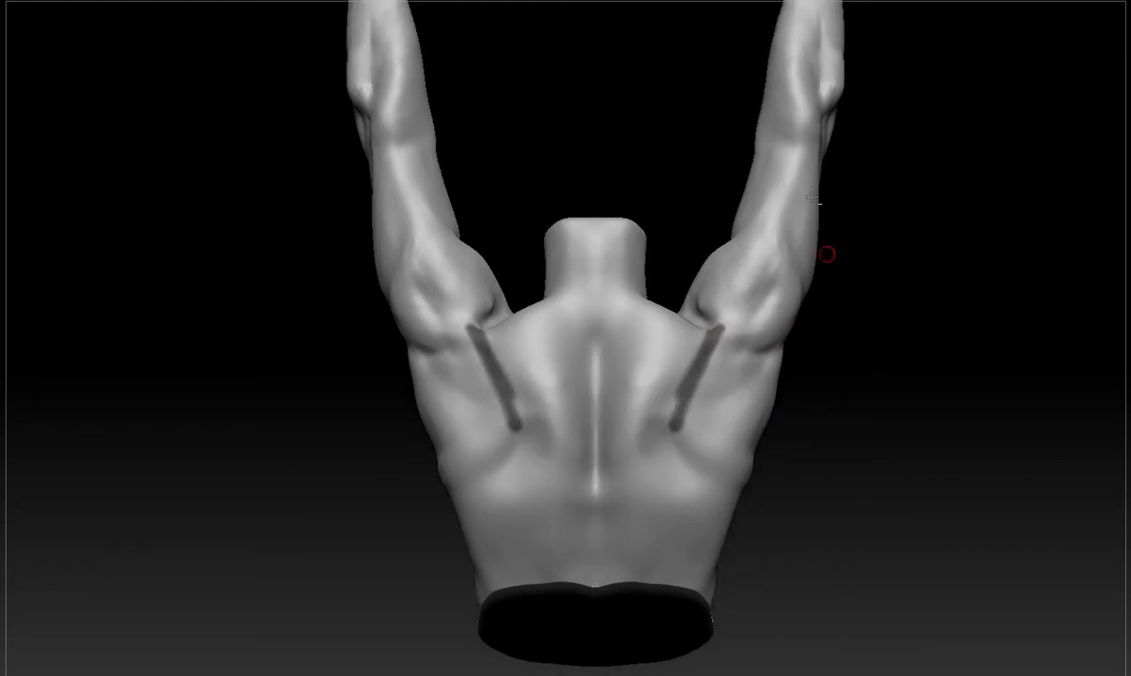
drag(819, 298, 839, 366)
mouse_move(813, 214)
ctrl+mouse_down()
mouse_move(772, 416)
mouse_move(761, 422)
ctrl+mouse_up()
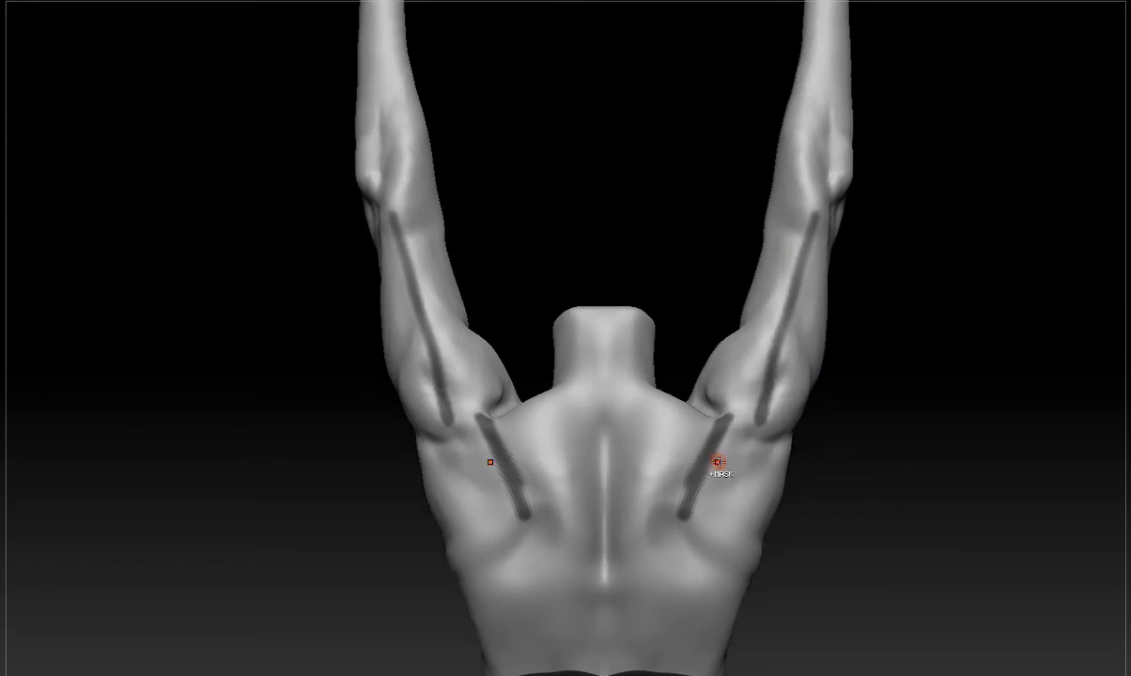
ctrl+drag(891, 412, 871, 472)
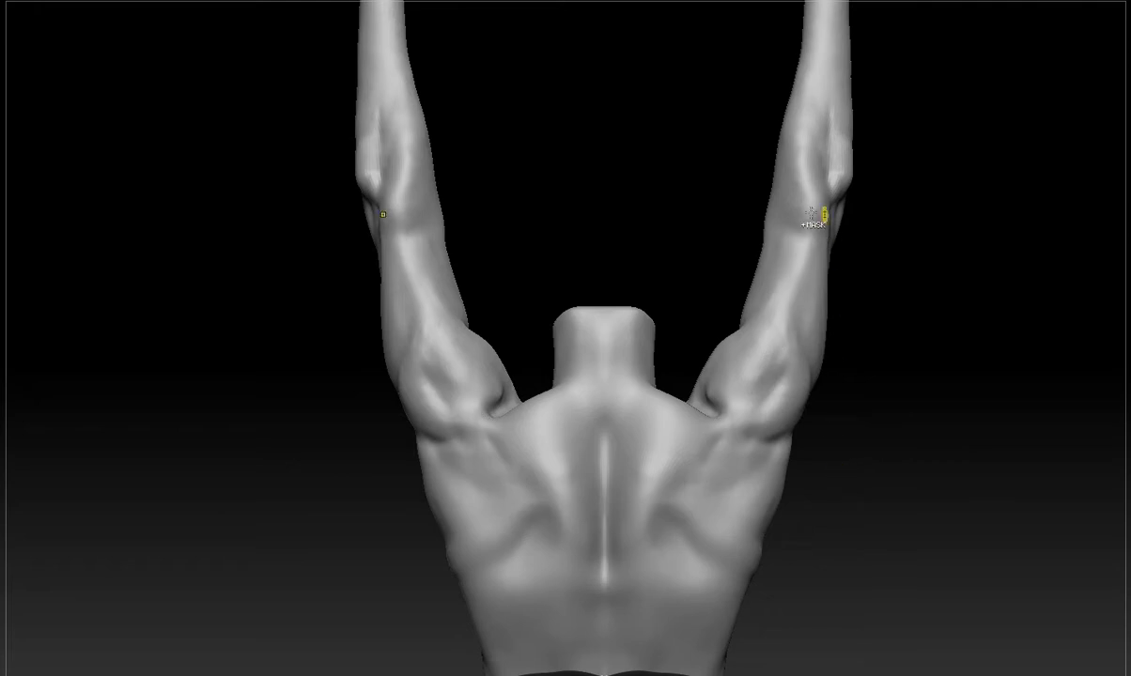
Redraw the mask lines from the elbows to the rear shoulders, add curved lines along the inner shoulder blades, and clear all guides.
drag(822, 191, 762, 423)
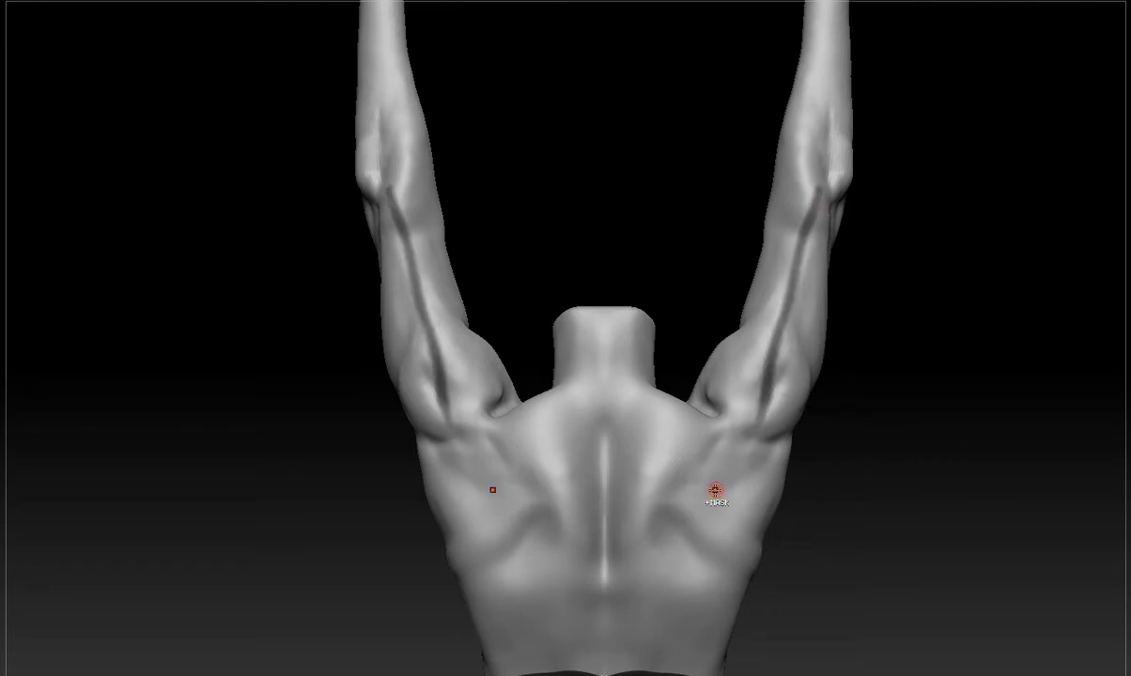
key(ctrl+z)
mouse_move(816, 208)
ctrl+mouse_down()
mouse_move(818, 240)
mouse_move(763, 429)
ctrl+mouse_up()
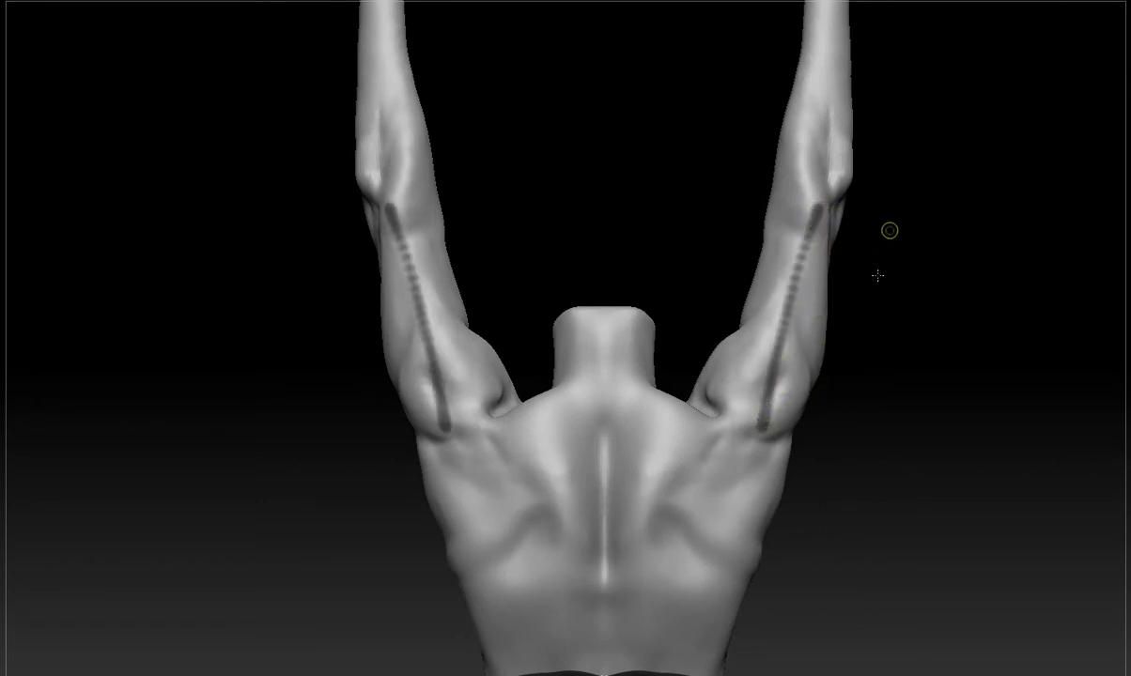
ctrl+drag(877, 275, 873, 290)
mouse_move(813, 216)
ctrl+mouse_down()
mouse_move(747, 426)
mouse_move(668, 518)
ctrl+mouse_up()
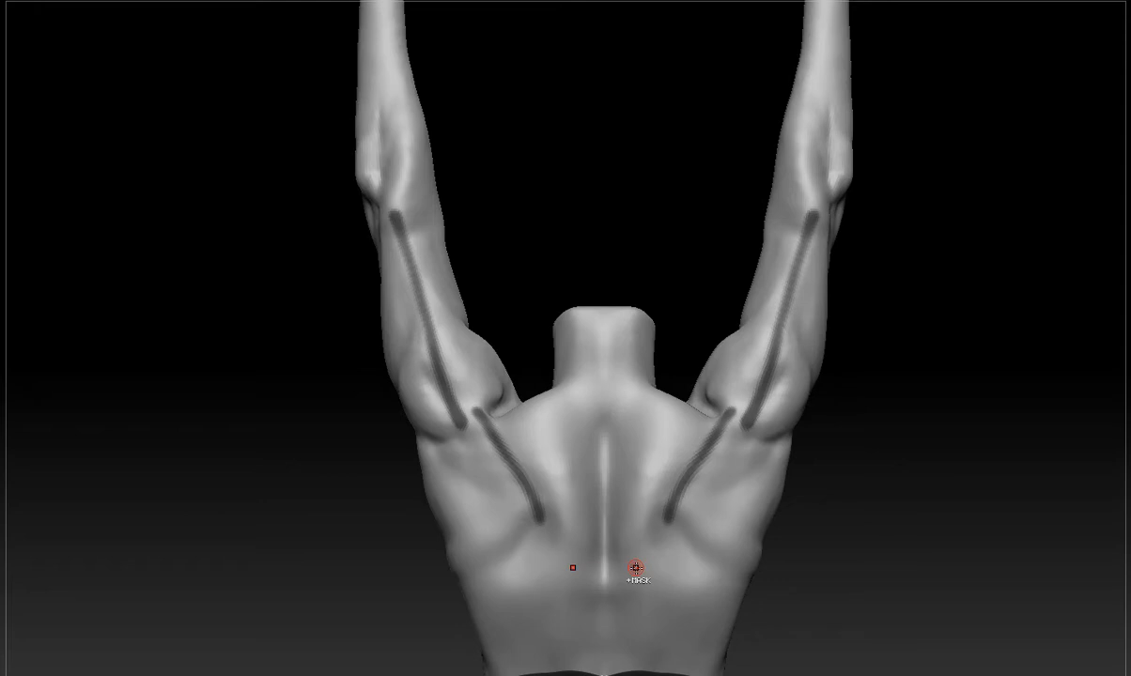
ctrl+drag(877, 386, 865, 406)
Sculpt raised ridges along the inner edges of both shoulder blades and blend them into the back.
key(b)
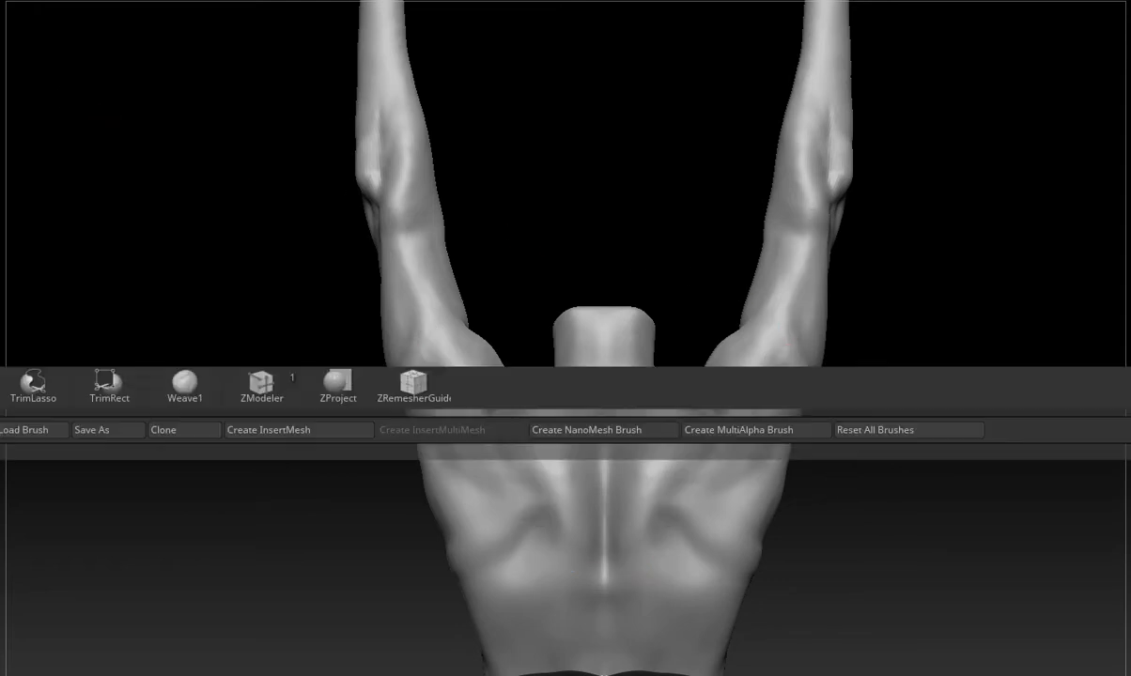
key(d)
click(870, 122)
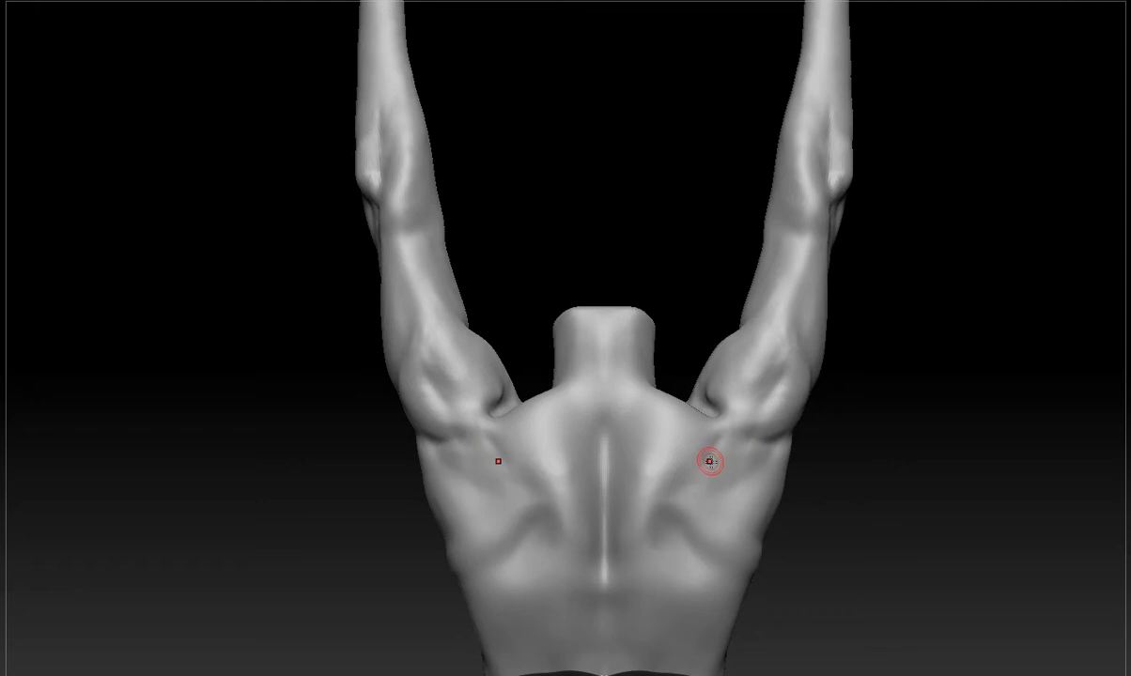
alt+drag(722, 435, 687, 514)
mouse_move(721, 438)
alt+mouse_down()
mouse_move(686, 516)
mouse_move(704, 472)
alt+mouse_up()
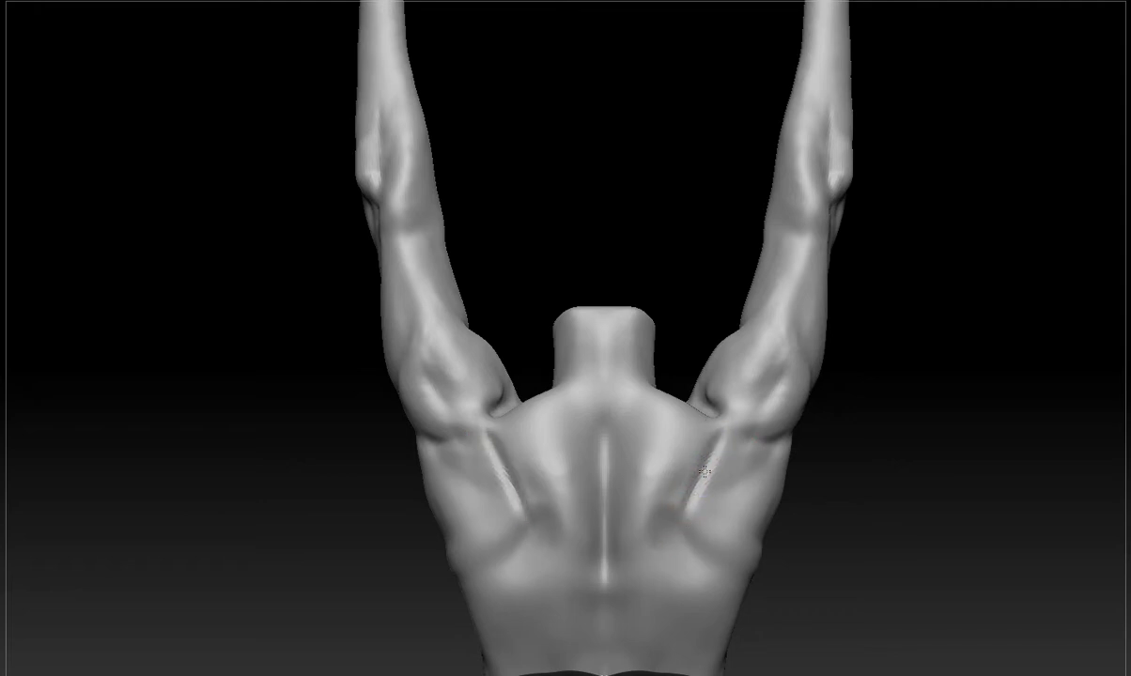
mouse_move(707, 429)
mouse_down()
mouse_move(699, 487)
mouse_move(677, 520)
mouse_move(722, 552)
mouse_up()
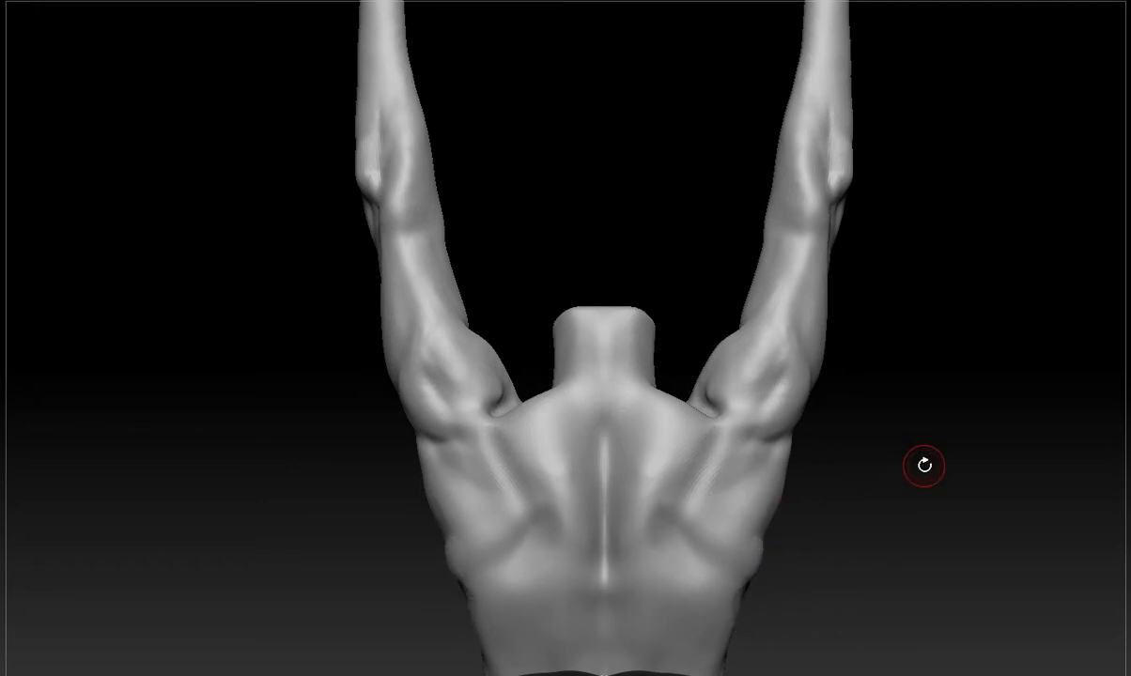
Mask the inner and lower borders of the shoulder blades, fill in the blade areas, and clear the mask.
mouse_move(723, 428)
ctrl+mouse_down()
mouse_move(707, 474)
mouse_move(756, 564)
ctrl+mouse_up()
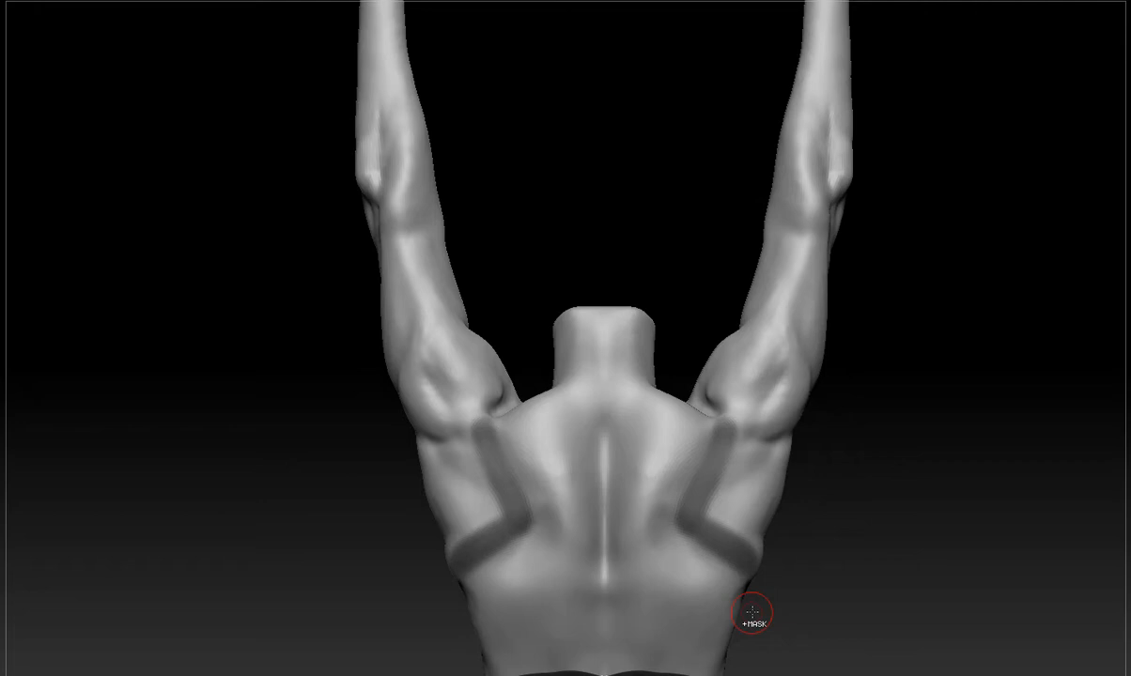
mouse_move(723, 480)
ctrl+mouse_down()
mouse_move(728, 520)
mouse_move(725, 477)
ctrl+mouse_up()
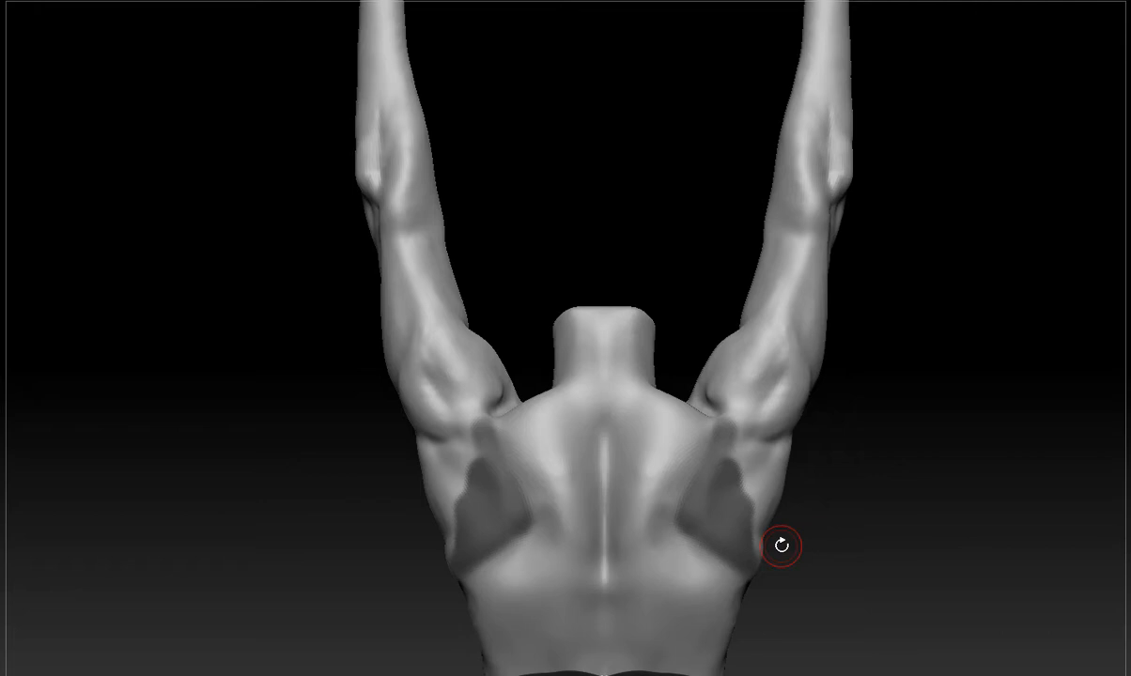
ctrl+click(871, 492)
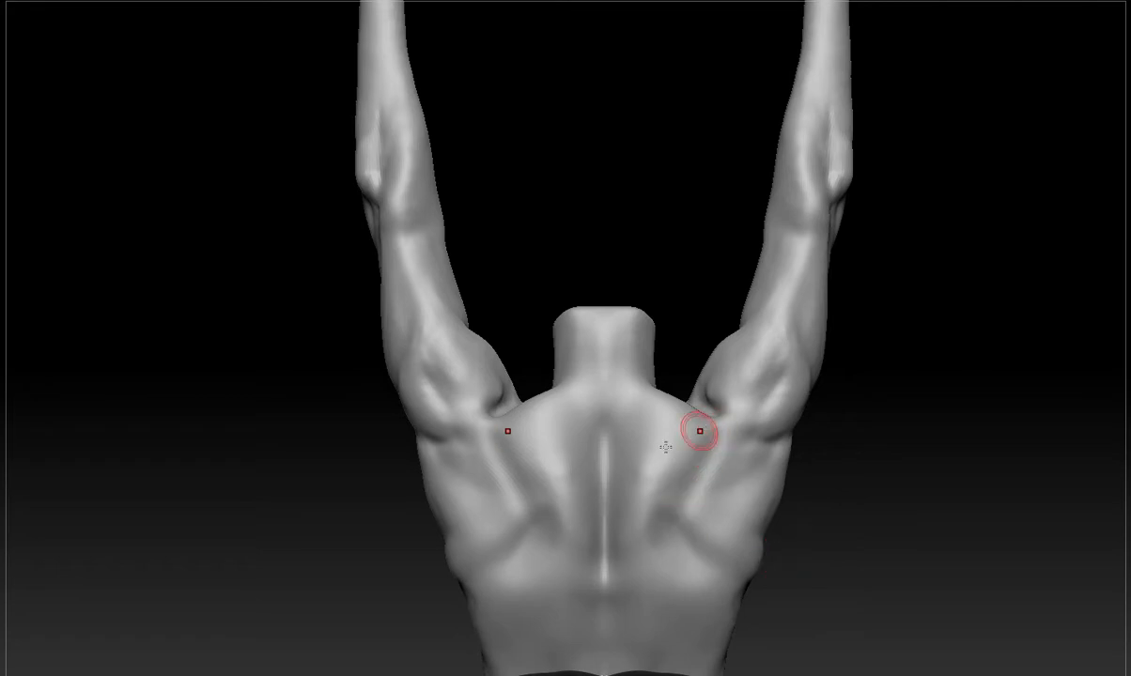
Mask large ovals beside the spine and bands from the shoulder blades to the rear shoulders, clearing each guide.
mouse_move(664, 409)
ctrl+mouse_down()
mouse_move(689, 426)
mouse_move(696, 646)
ctrl+mouse_up()
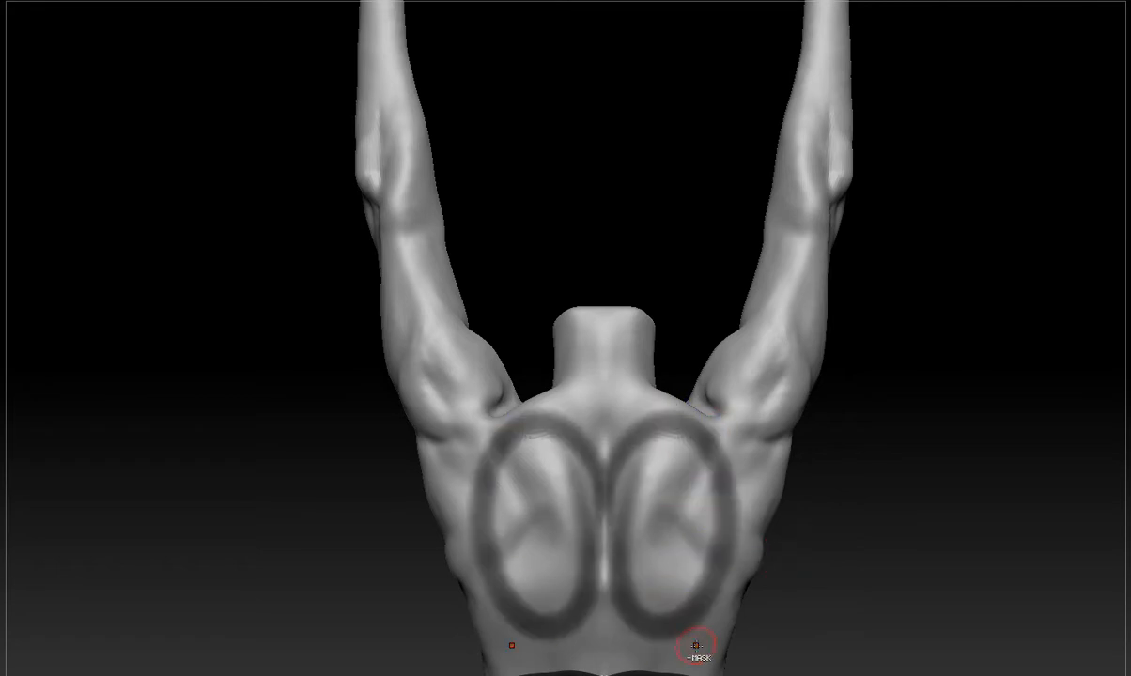
ctrl+click(812, 561)
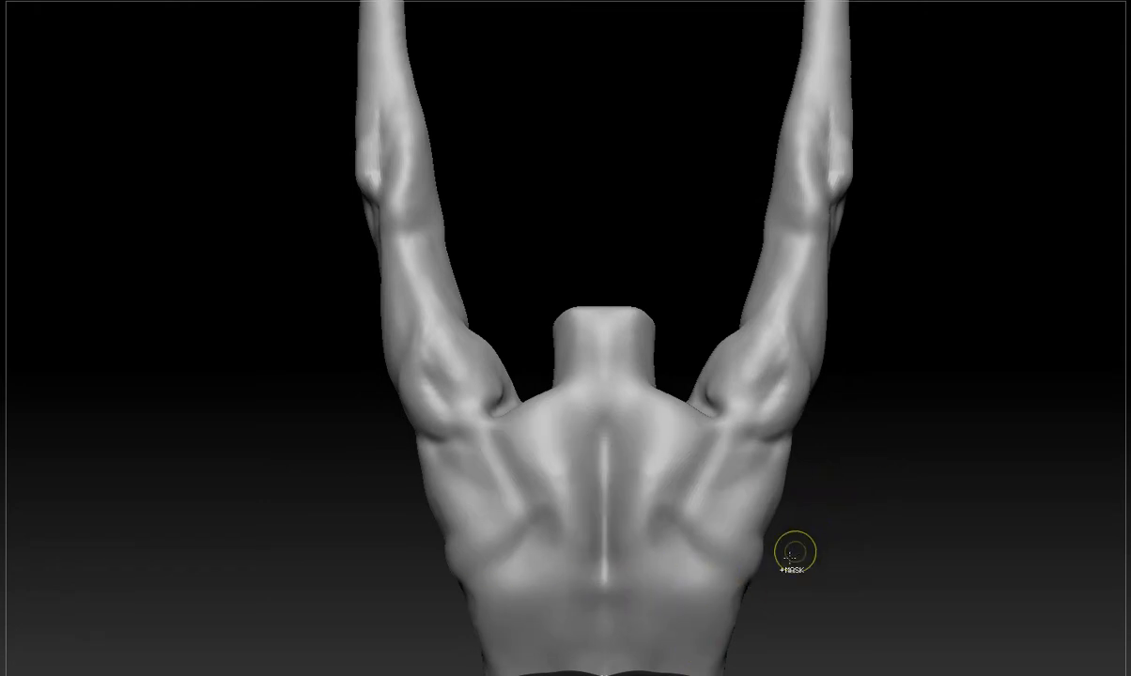
ctrl+drag(722, 529, 775, 405)
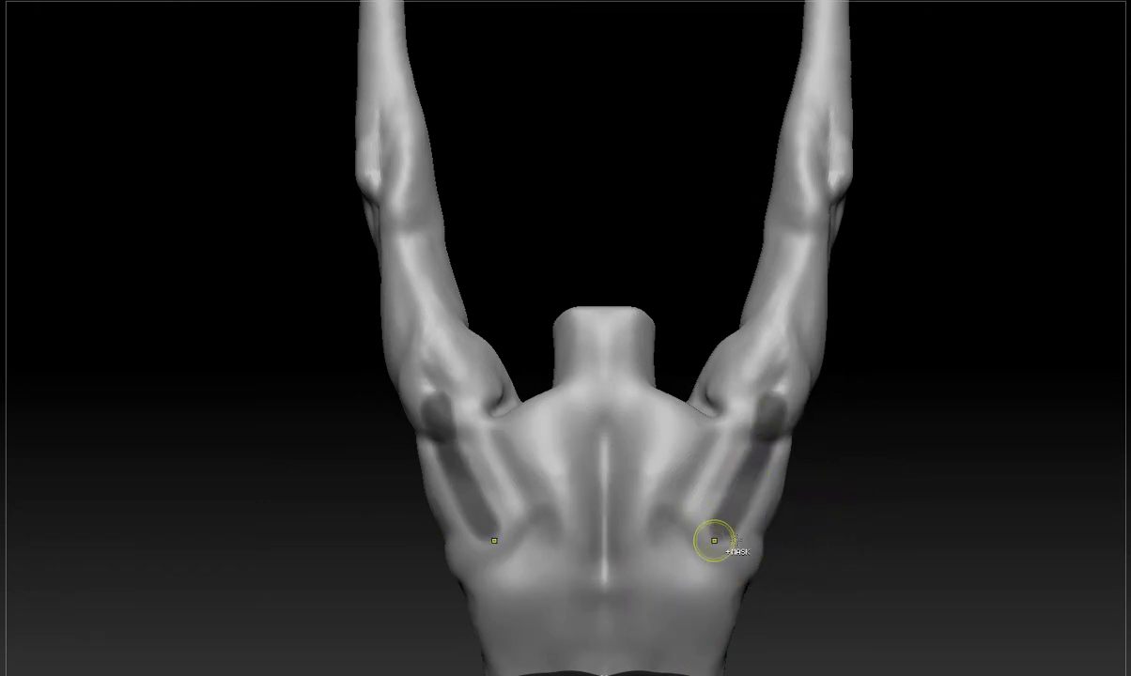
ctrl+click(837, 420)
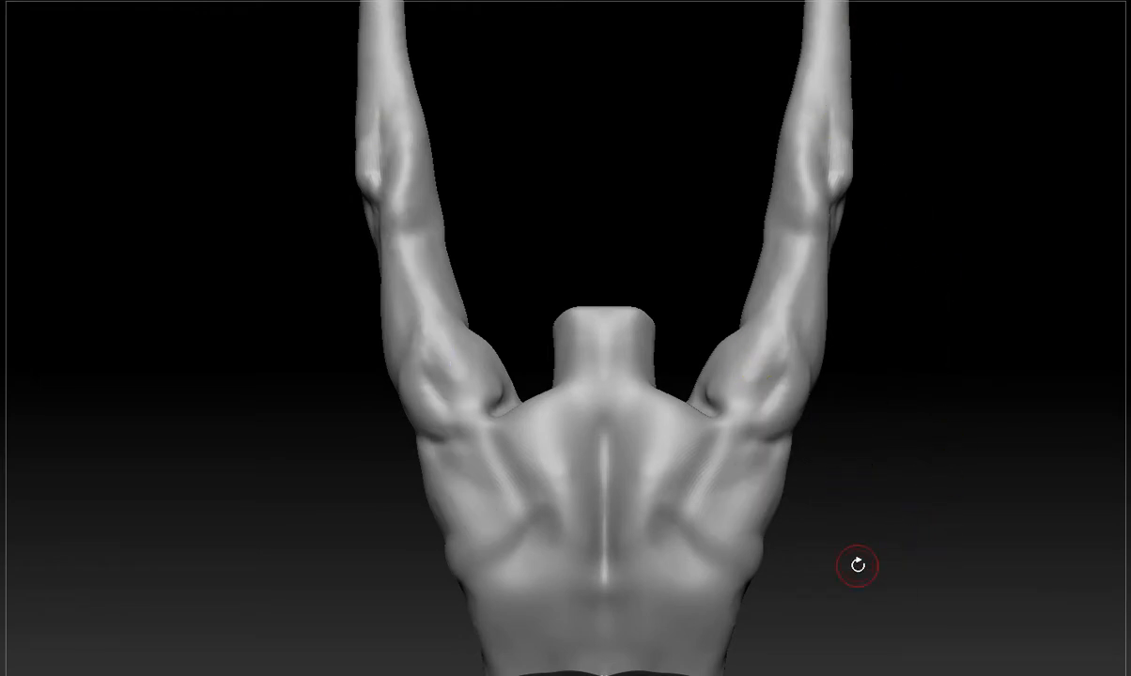
Sculpt the lower trapezius edges so they taper to a point on the lower spine, and smooth the surface.
alt+drag(903, 460, 1027, 335)
mouse_move(703, 197)
ctrl+mouse_down()
mouse_move(794, 371)
mouse_move(754, 422)
ctrl+mouse_up()
ctrl+drag(977, 299, 973, 352)
mouse_move(702, 227)
ctrl+mouse_down()
mouse_move(759, 322)
mouse_move(736, 444)
mouse_move(811, 329)
ctrl+mouse_up()
ctrl+drag(935, 348, 943, 378)
mouse_move(815, 329)
ctrl+mouse_down()
mouse_move(730, 444)
mouse_move(753, 424)
mouse_move(652, 629)
ctrl+mouse_up()
ctrl+drag(948, 492, 924, 575)
mouse_move(738, 407)
mouse_down()
mouse_move(719, 526)
mouse_move(734, 499)
mouse_move(736, 422)
mouse_move(658, 581)
mouse_move(687, 572)
mouse_up()
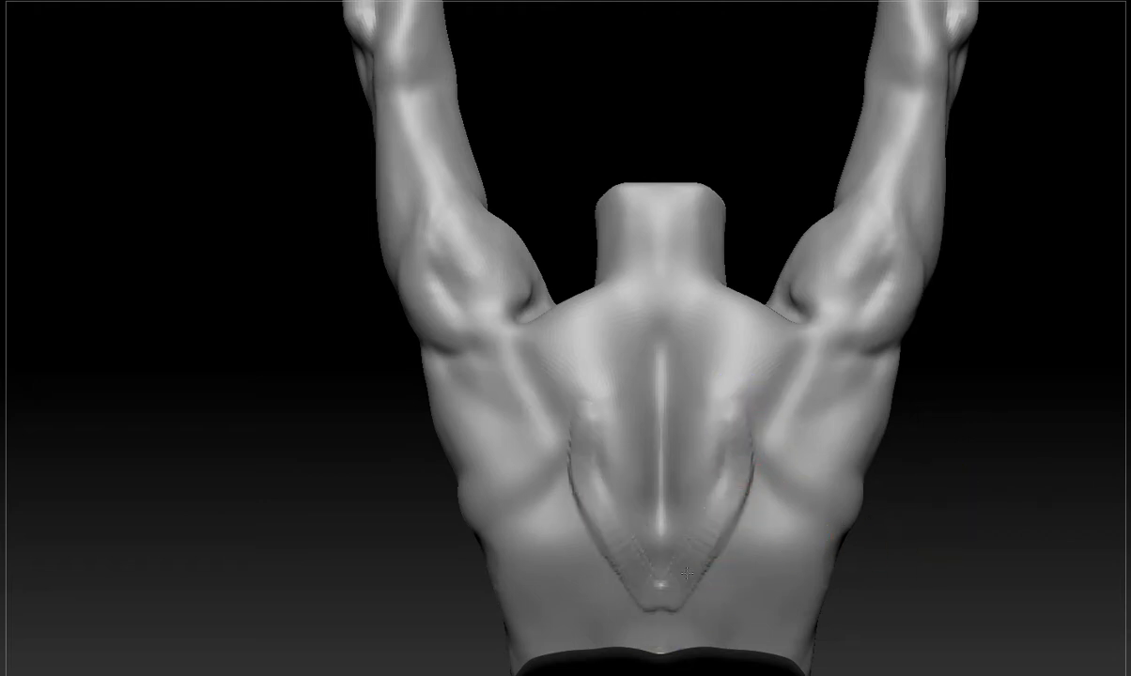
ctrl+drag(661, 218, 661, 556)
ctrl+drag(929, 411, 932, 474)
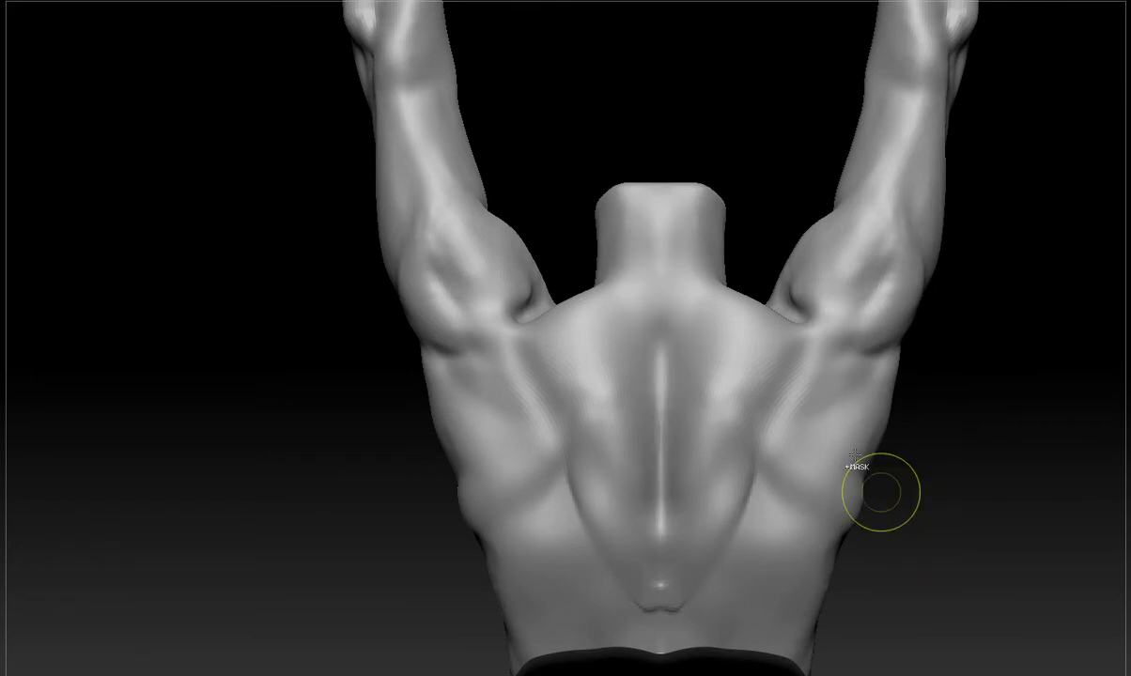
Sculpt the creases where the rear shoulders meet the upper trapezius.
mouse_move(815, 328)
ctrl+mouse_down()
mouse_move(775, 440)
mouse_move(816, 329)
ctrl+mouse_up()
drag(962, 323, 948, 461)
drag(953, 422, 987, 380)
mouse_move(786, 254)
mouse_down()
mouse_move(780, 287)
mouse_move(794, 308)
mouse_move(763, 295)
mouse_move(777, 307)
mouse_up()
shift+drag(908, 302, 904, 262)
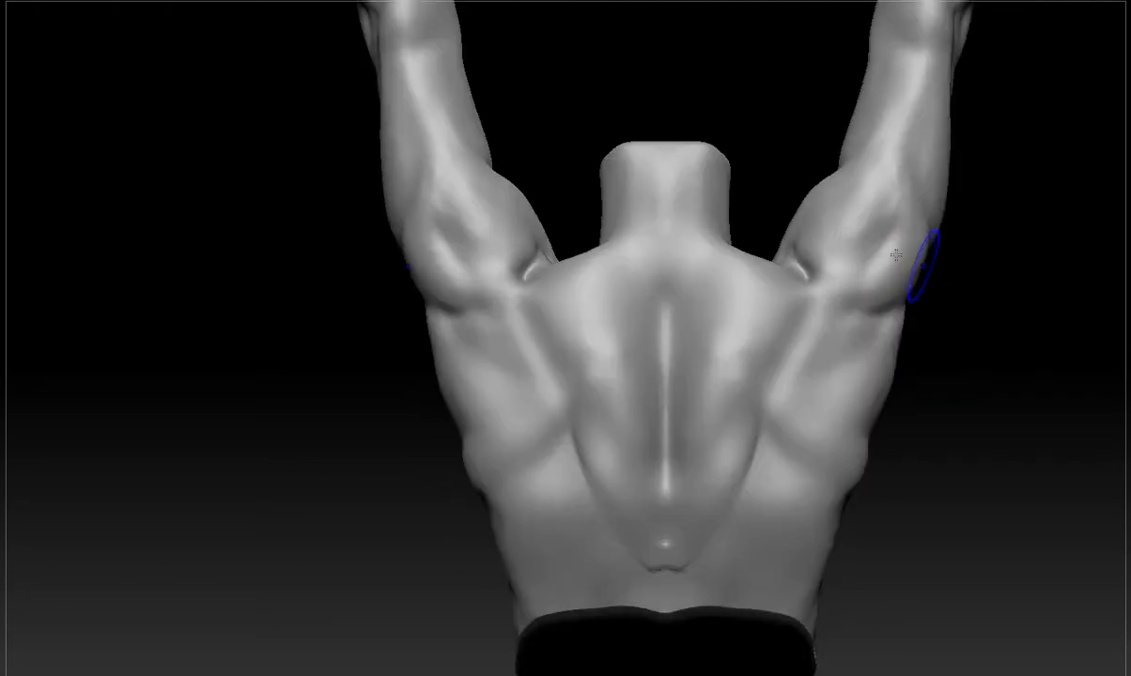
Carve a diamond-shaped tendon area at the base of the neck and extend it up the back of the neck.
key(b)
key(d)
click(872, 130)
mouse_move(637, 297)
mouse_down()
mouse_move(714, 261)
mouse_move(691, 221)
mouse_up()
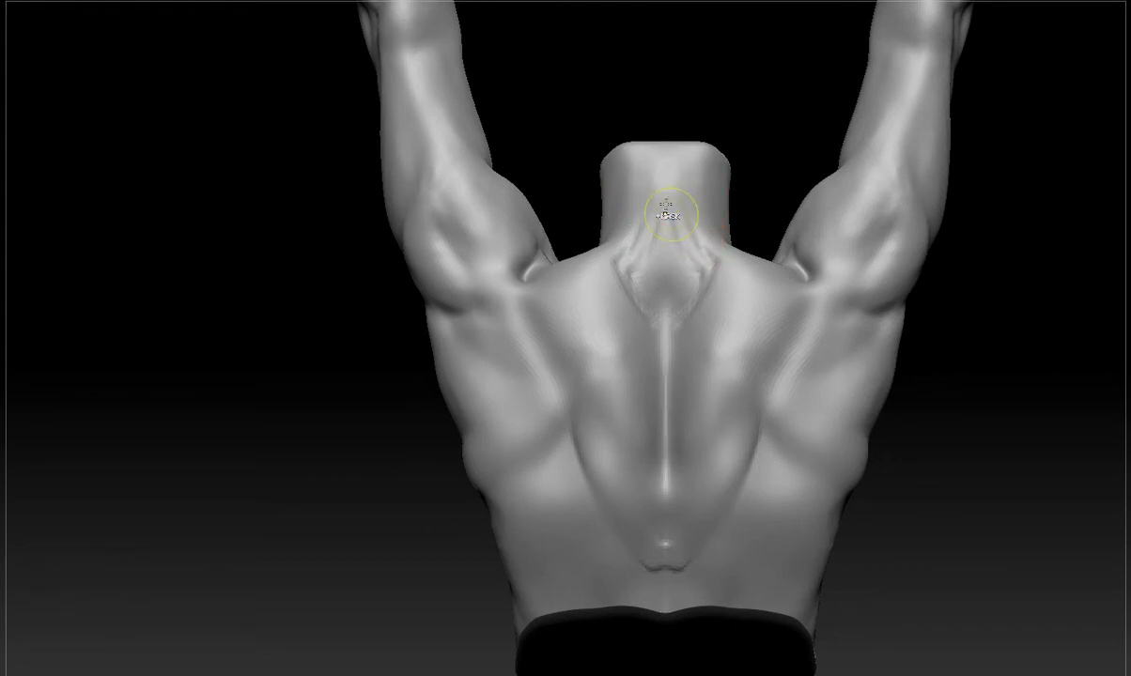
drag(656, 150, 594, 272)
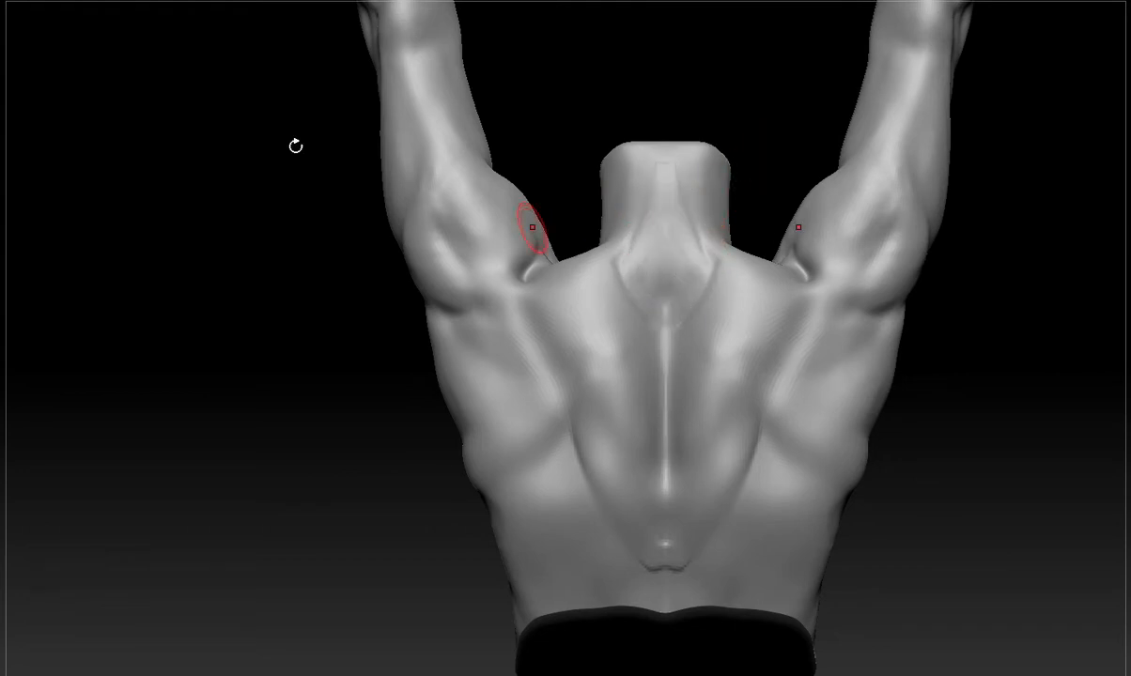
Refine the centre of the back of the neck and soften the edges of the tendon diamond.
key(b)
key(d)
click(881, 132)
drag(663, 179, 697, 290)
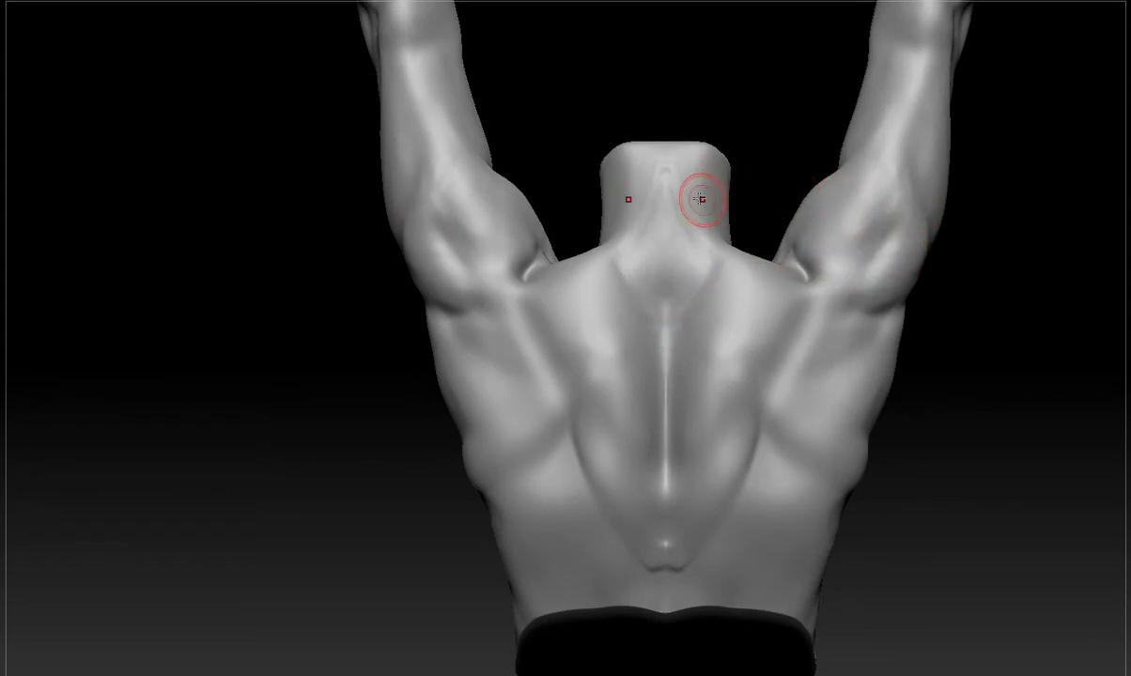
Mask dots at the shoulder ends and the back of the neck, joined by arrows showing the upper trapezius direction.
ctrl+click(798, 305)
ctrl+click(689, 203)
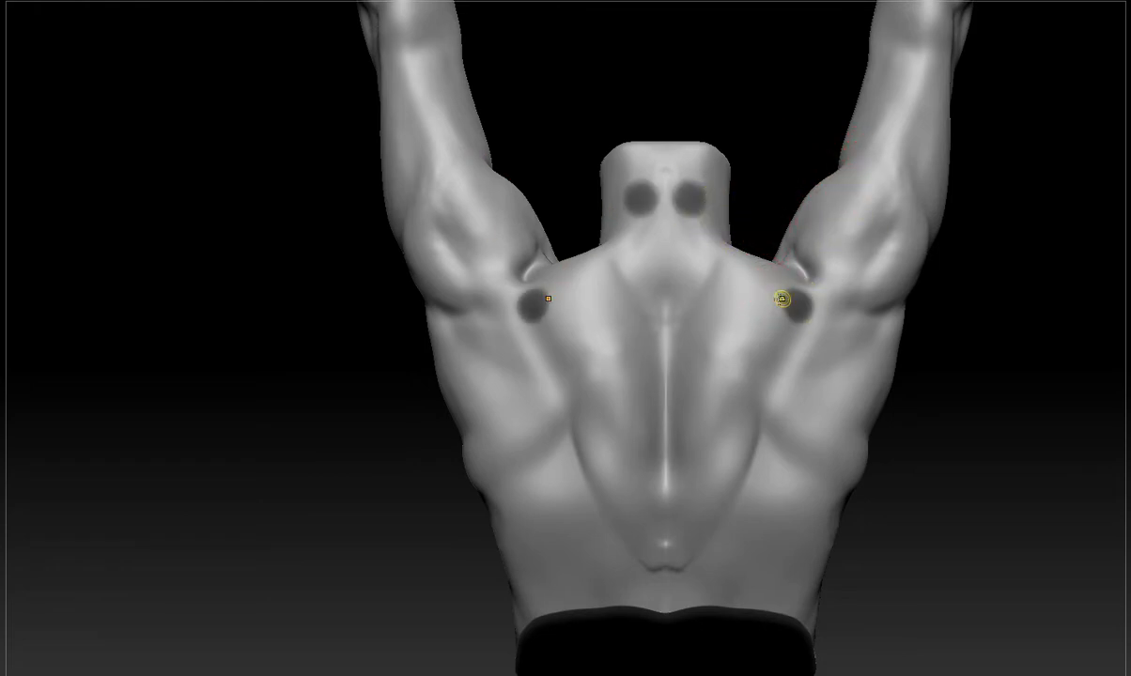
mouse_move(782, 299)
ctrl+mouse_down()
mouse_move(707, 252)
mouse_move(711, 268)
ctrl+mouse_up()
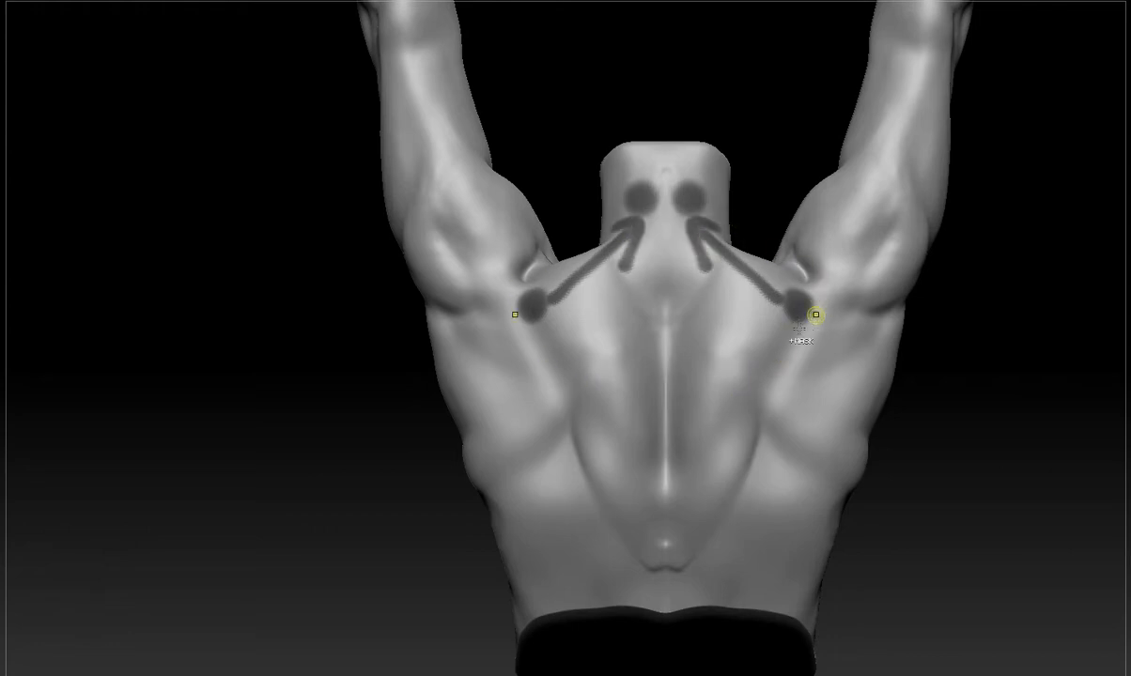